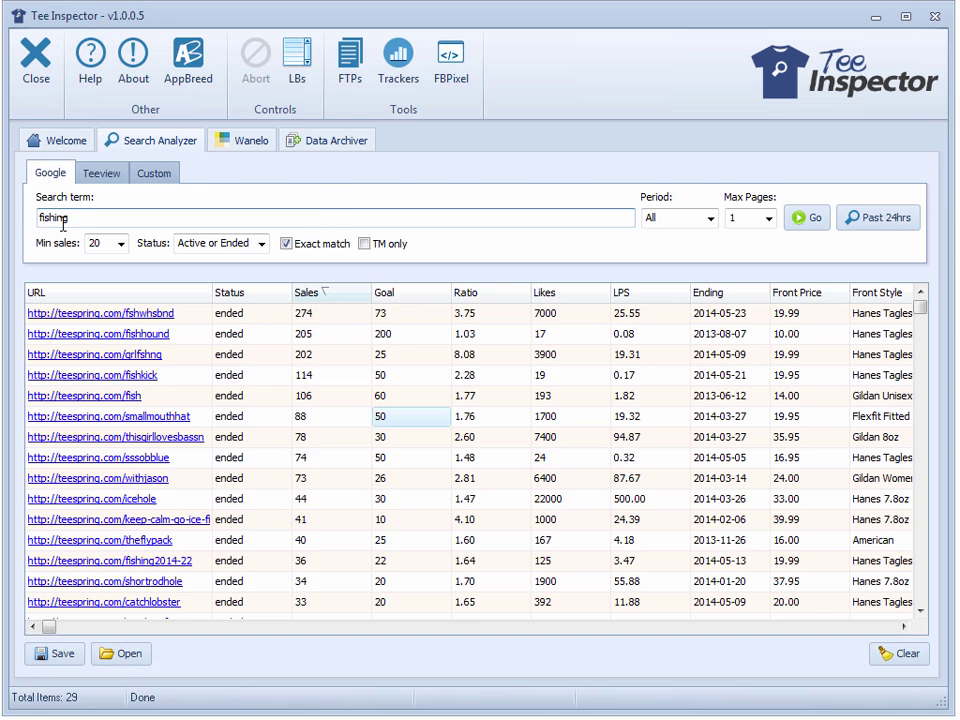
Review the 29 sales-ranked fishing campaigns, noting the second campaign's 205 sales
left_click_drag(81, 217, 37, 219)
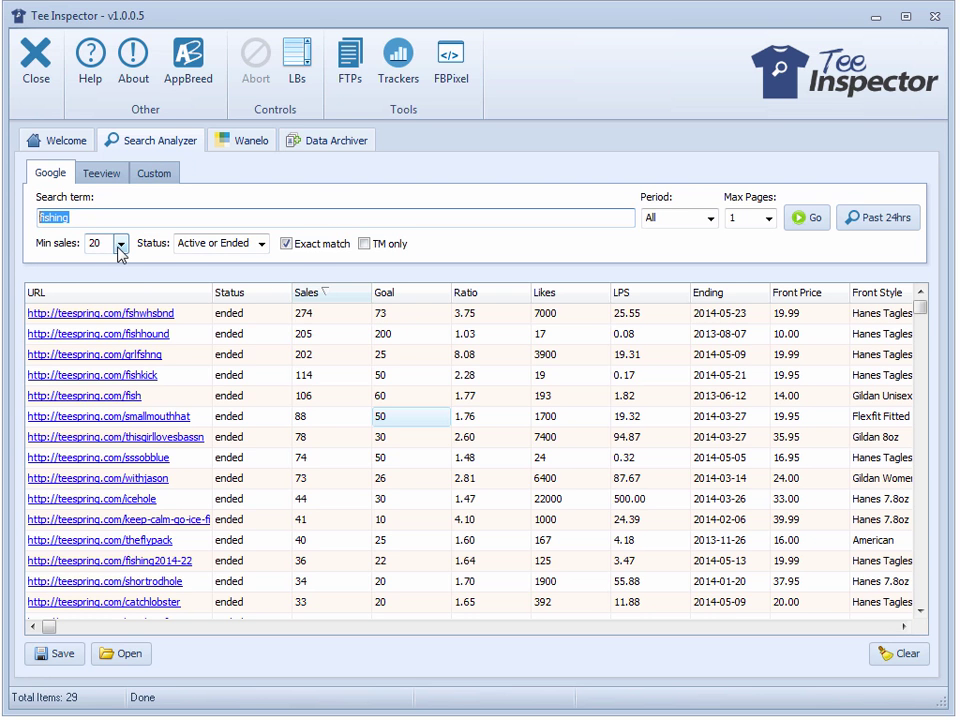
left_click(320, 334)
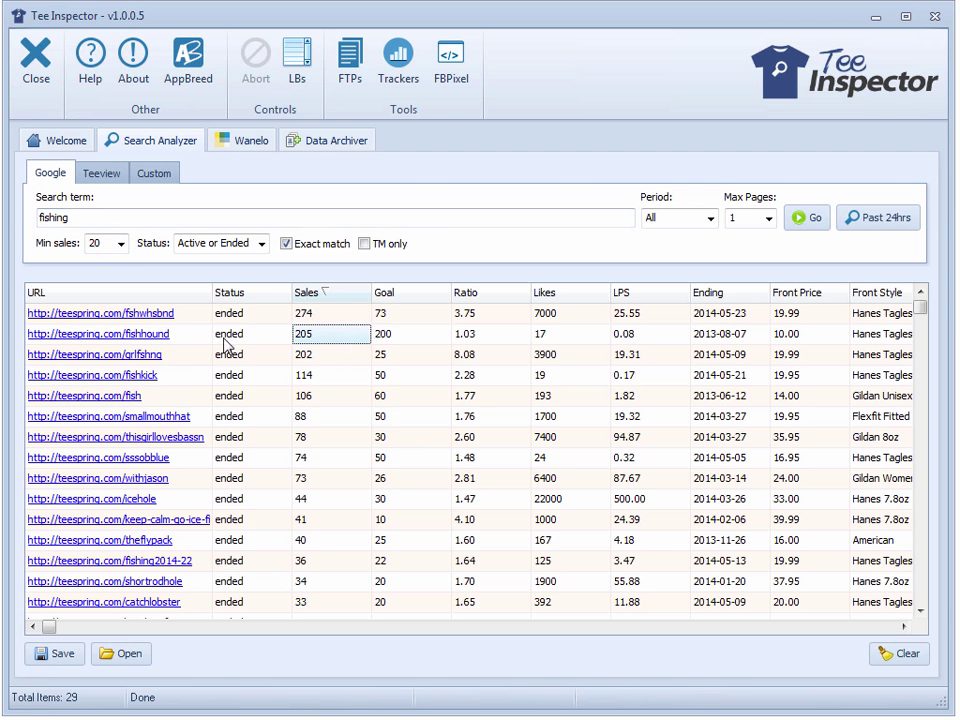
Open the top fishing campaign's Teespring page and check its 274 sold against a goal of 73
left_click(155, 315)
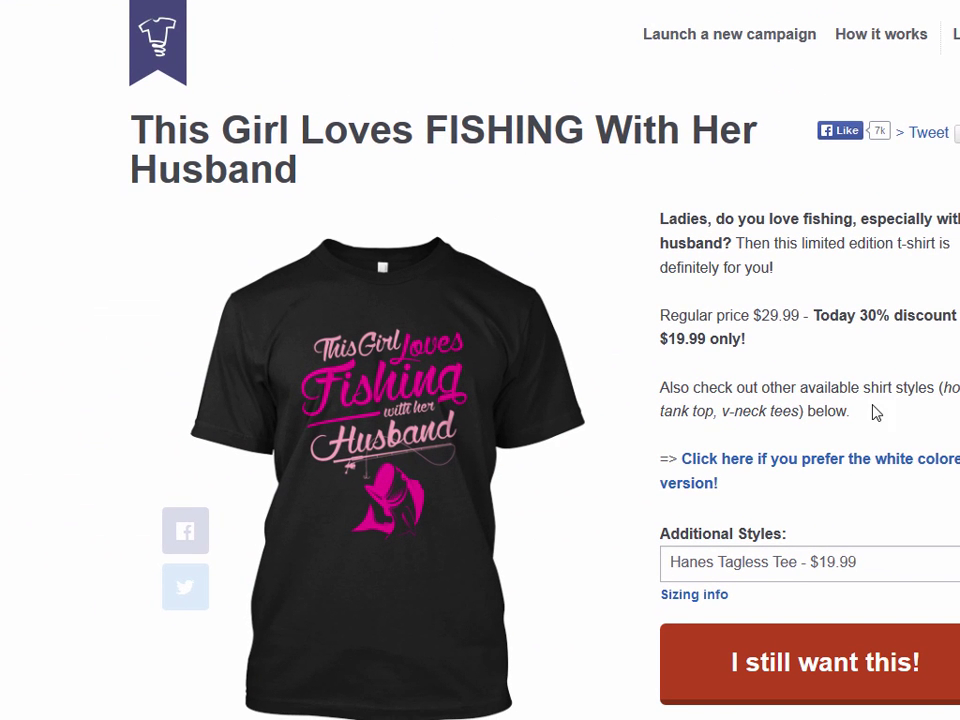
scroll(578, 488, "down", 2)
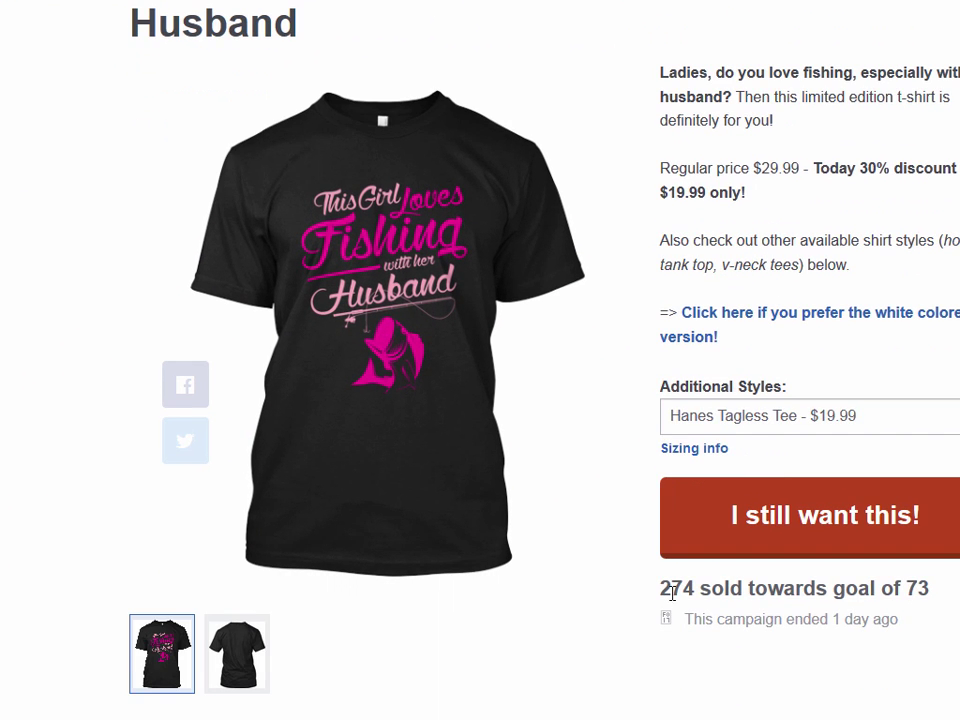
scroll(480, 400, "up", 2)
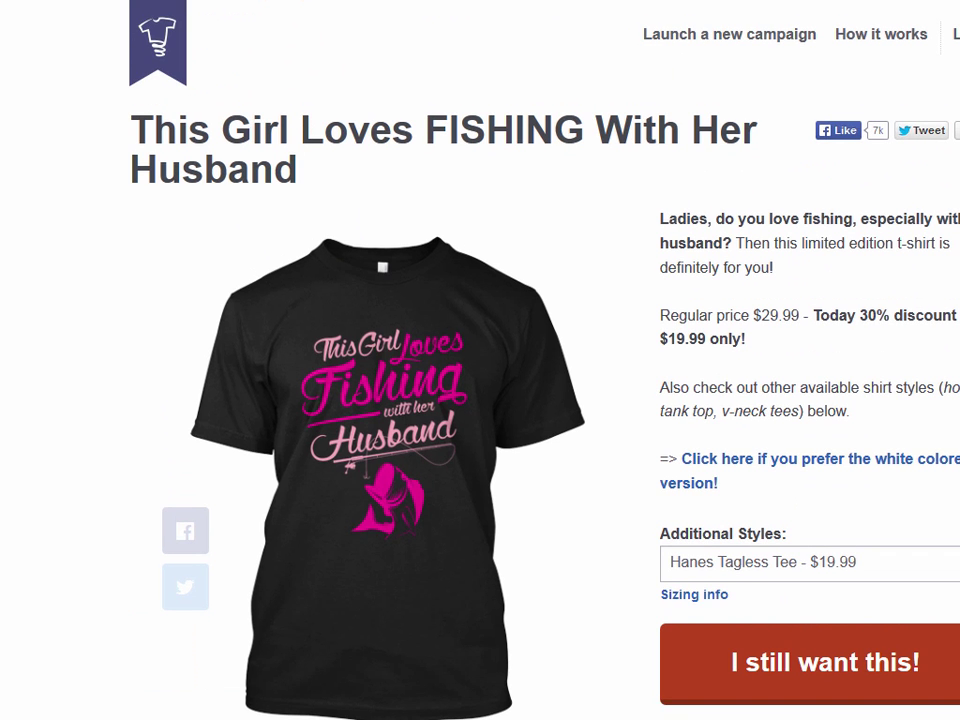
View the campaign's white colored shirt version, then return to the black shirt page
left_click(728, 467)
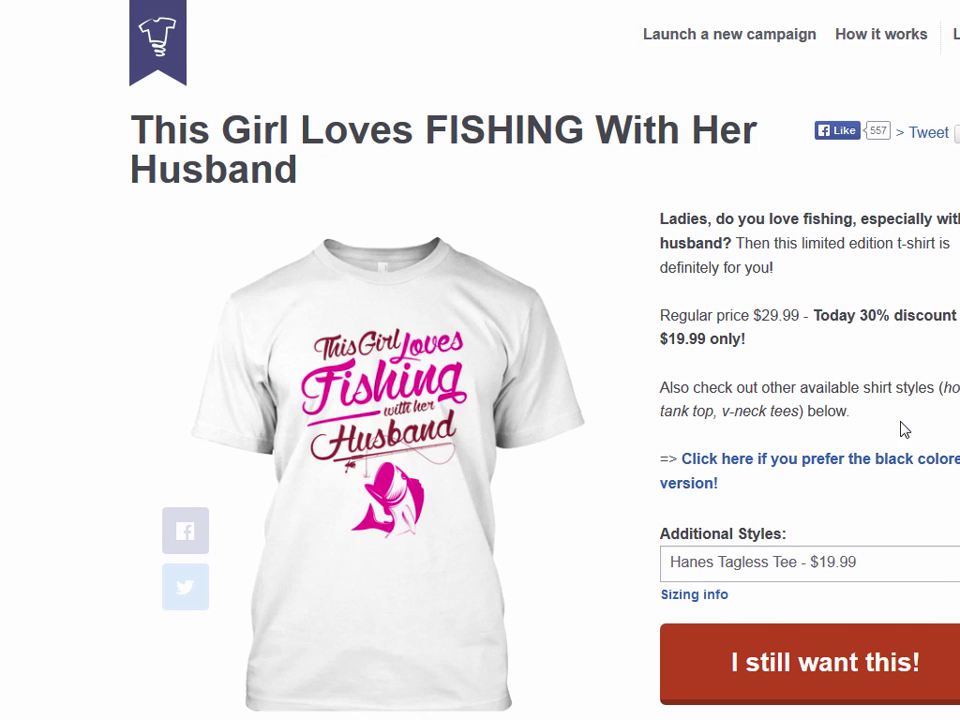
scroll(902, 429, "down", 2)
scroll(840, 266, "up", 2)
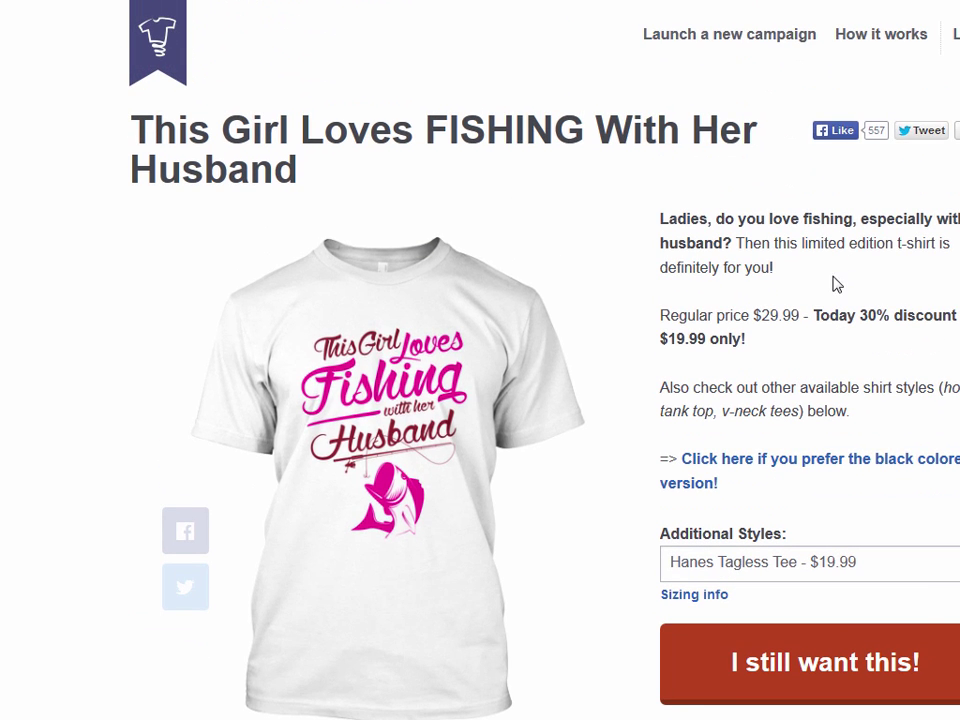
key("alt+Left")
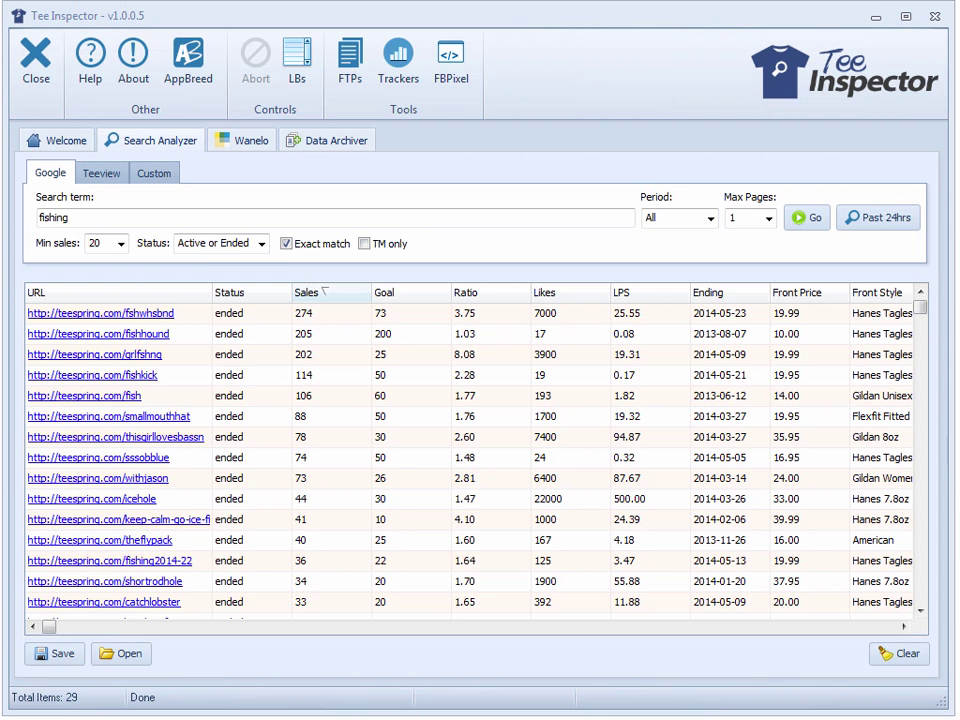
Export the fishing results as interactive HTML report report2.html and open its save folder
left_click_drag(146, 712, 133, 560)
left_click(58, 503)
left_click(100, 549)
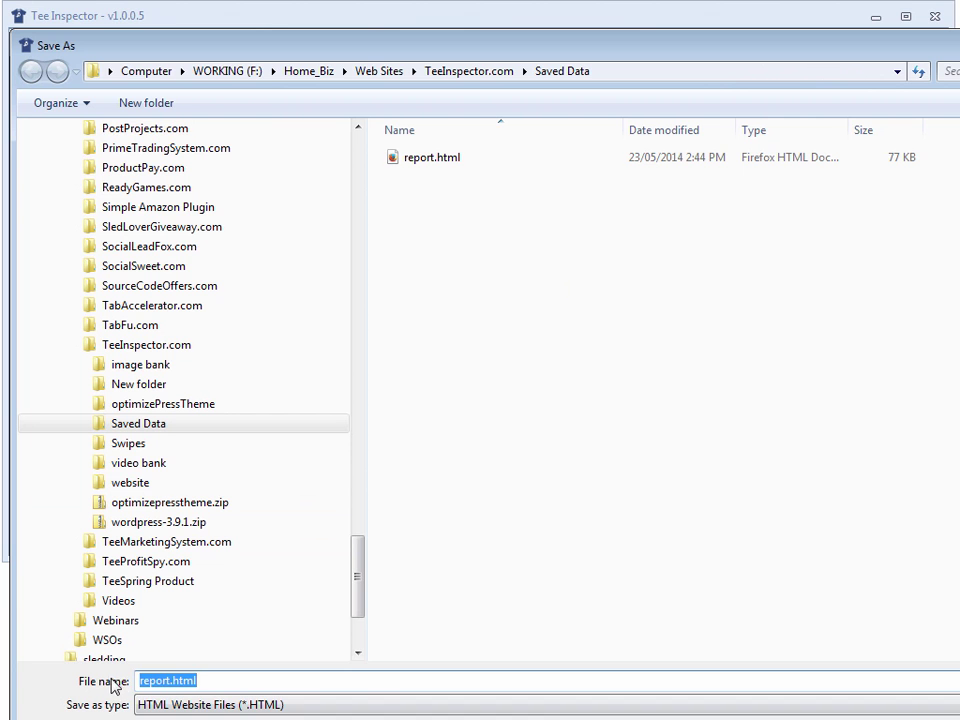
left_click(172, 681)
type("2")
key("Return")
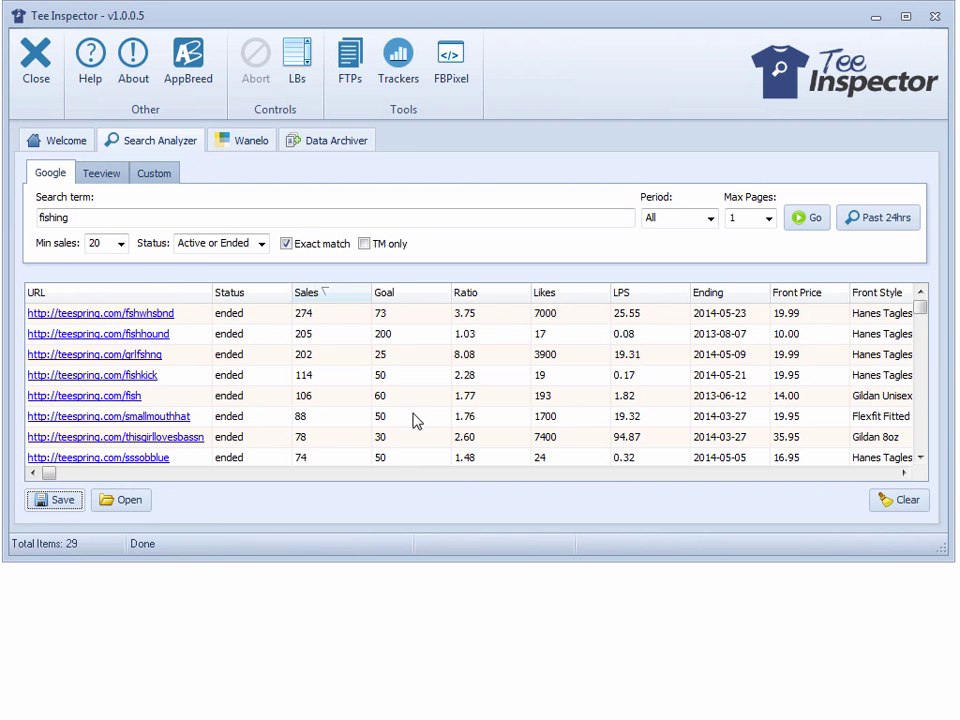
left_click(64, 502)
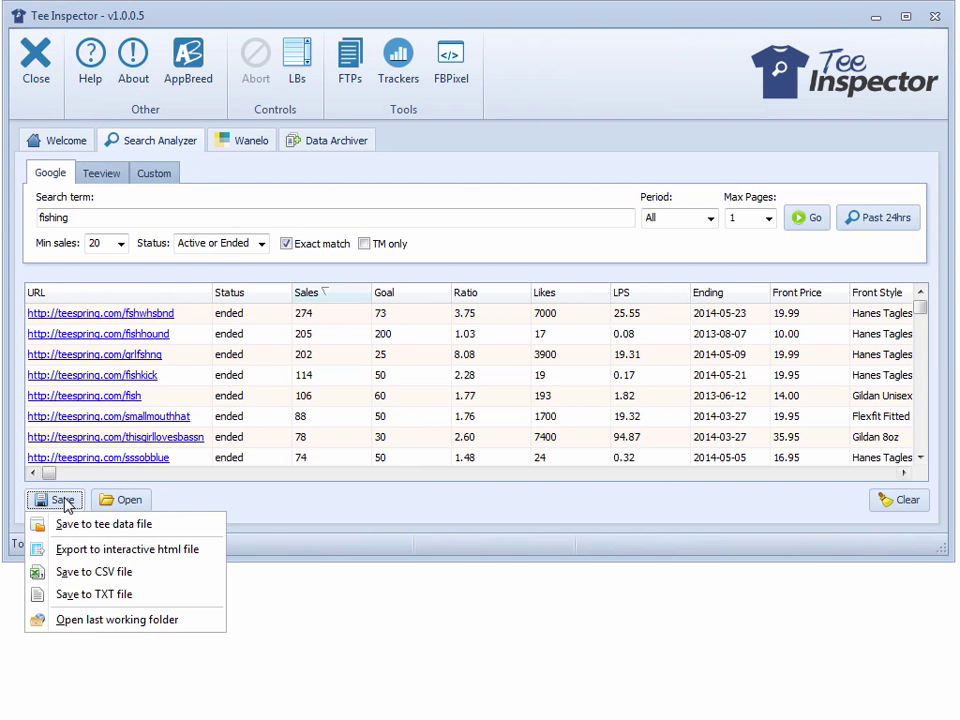
left_click(93, 620)
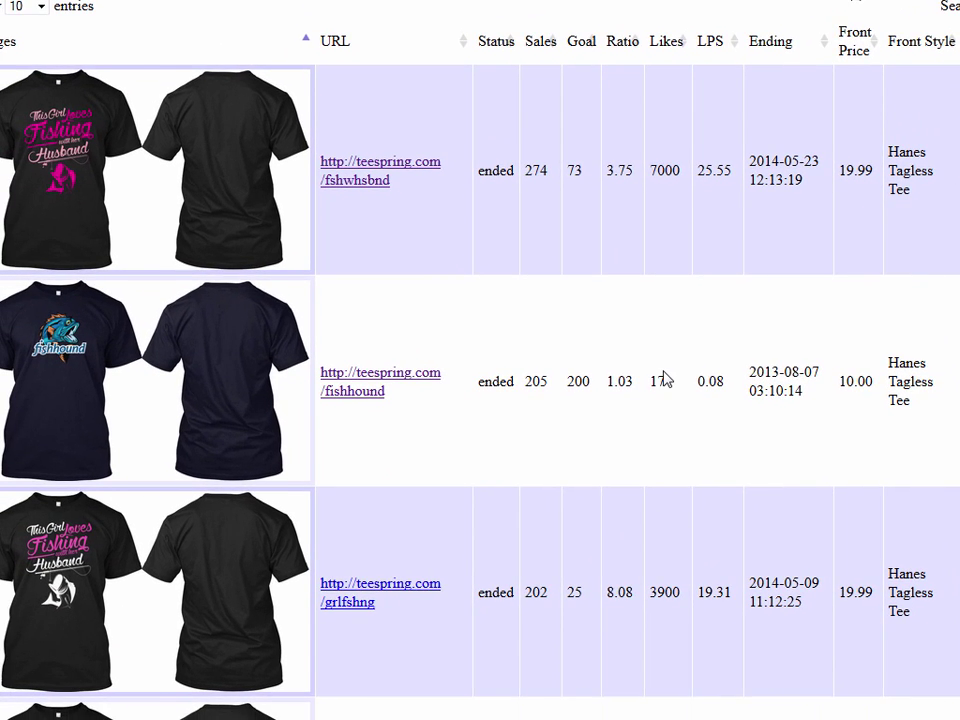
scroll(664, 379, "down", 5)
scroll(664, 379, "down", 8)
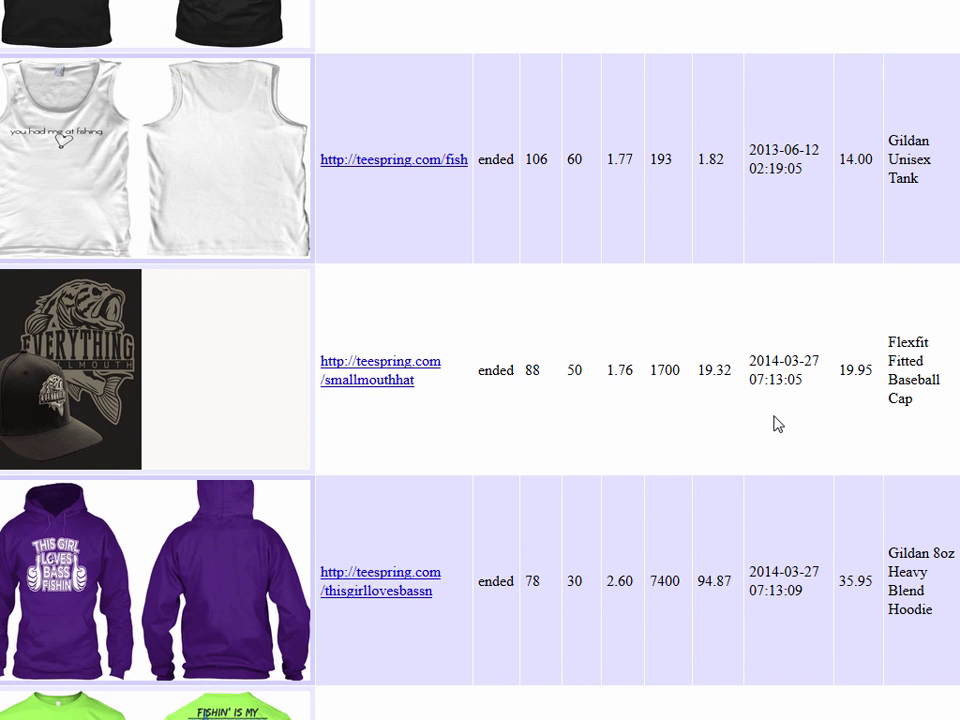
scroll(777, 422, "down", 3)
scroll(770, 432, "up", 1)
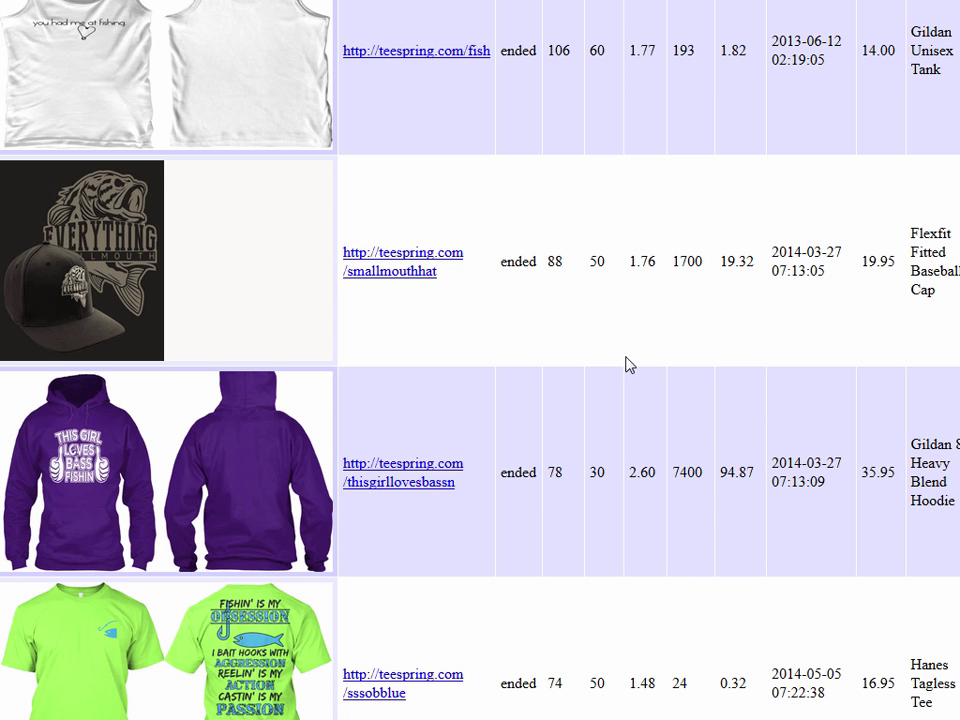
scroll(635, 370, "down", 2)
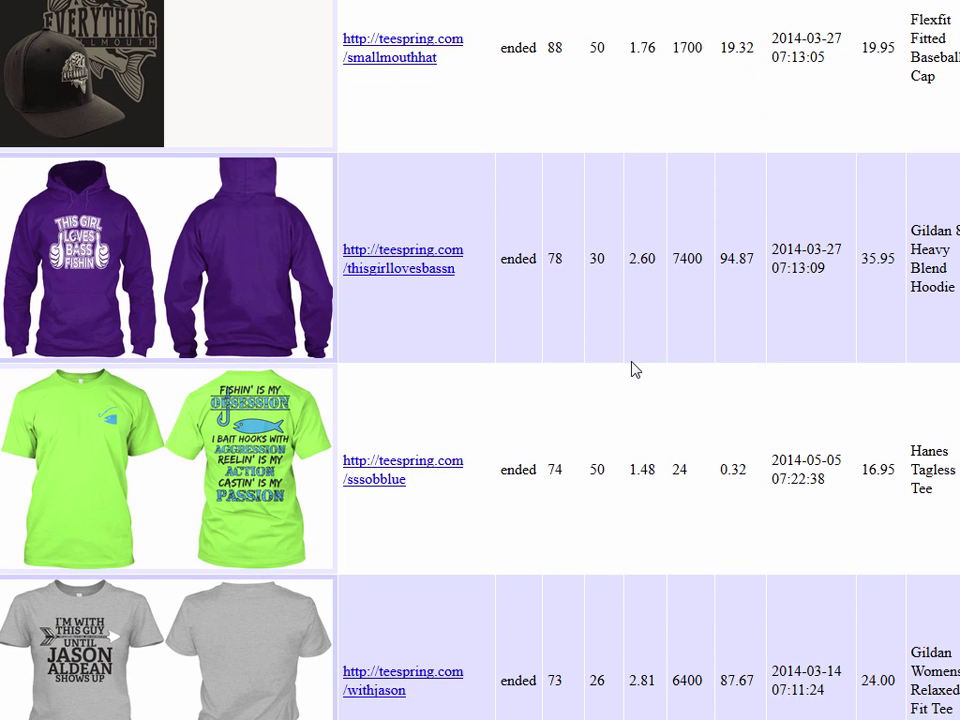
scroll(632, 370, "down", 1)
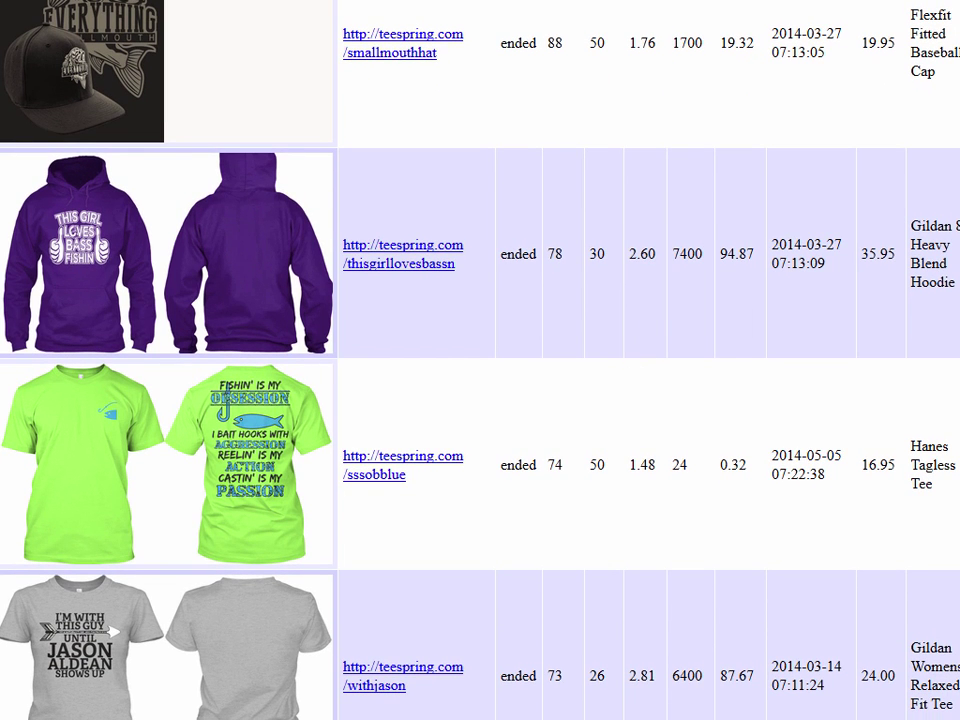
scroll(713, 459, "up", 10)
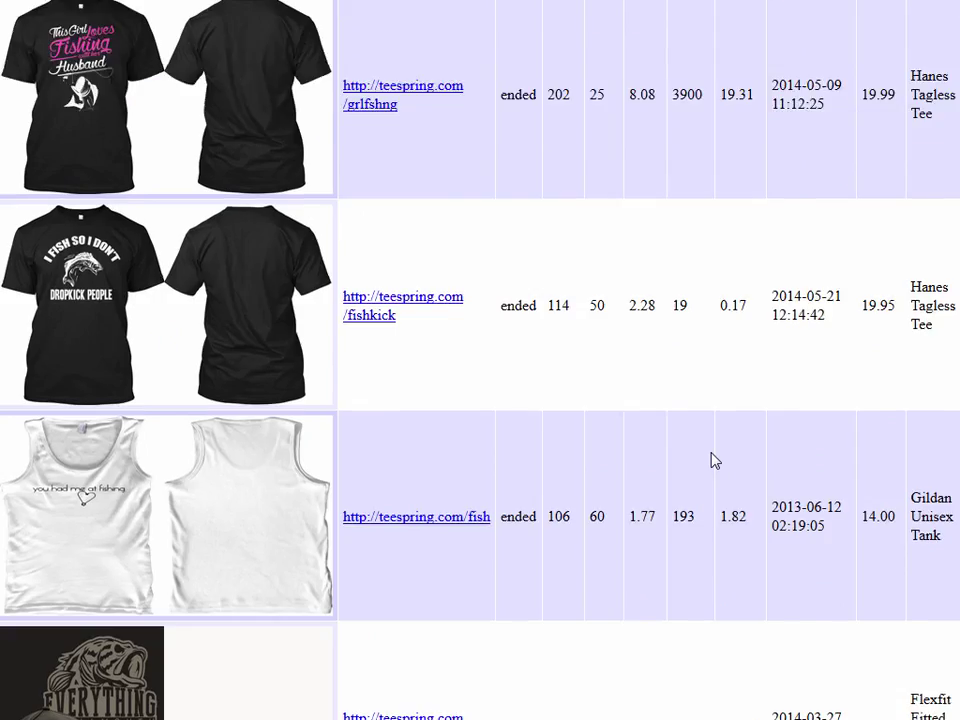
Show 50 report entries per page and open the grlfshng campaign link on Teespring
left_click(50, 5)
left_click(64, 49)
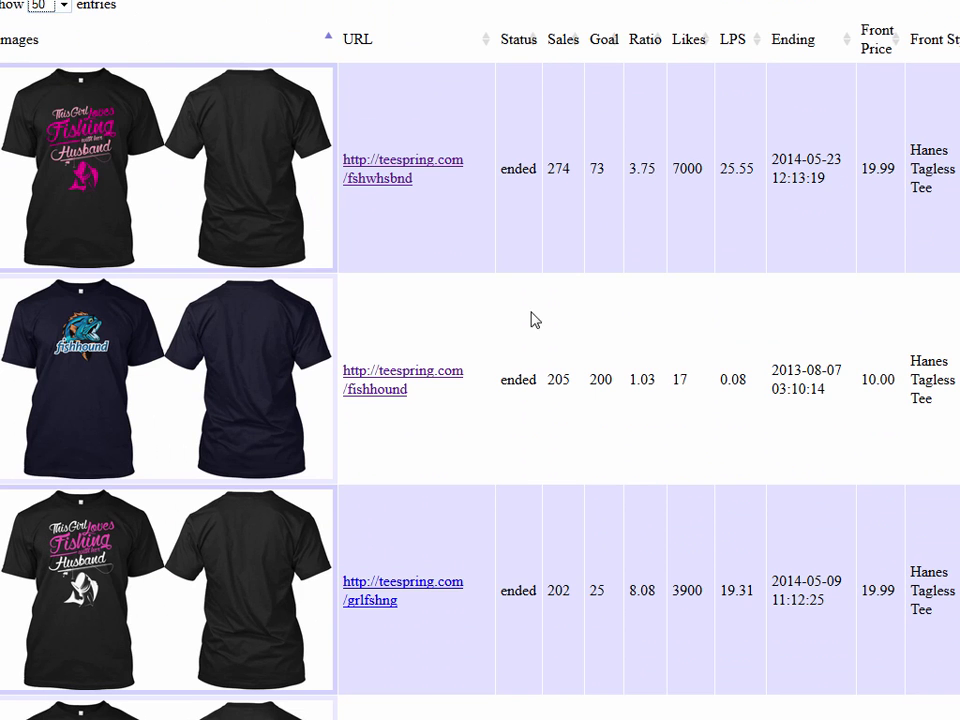
scroll(624, 386, "down", 8)
scroll(670, 437, "down", 10)
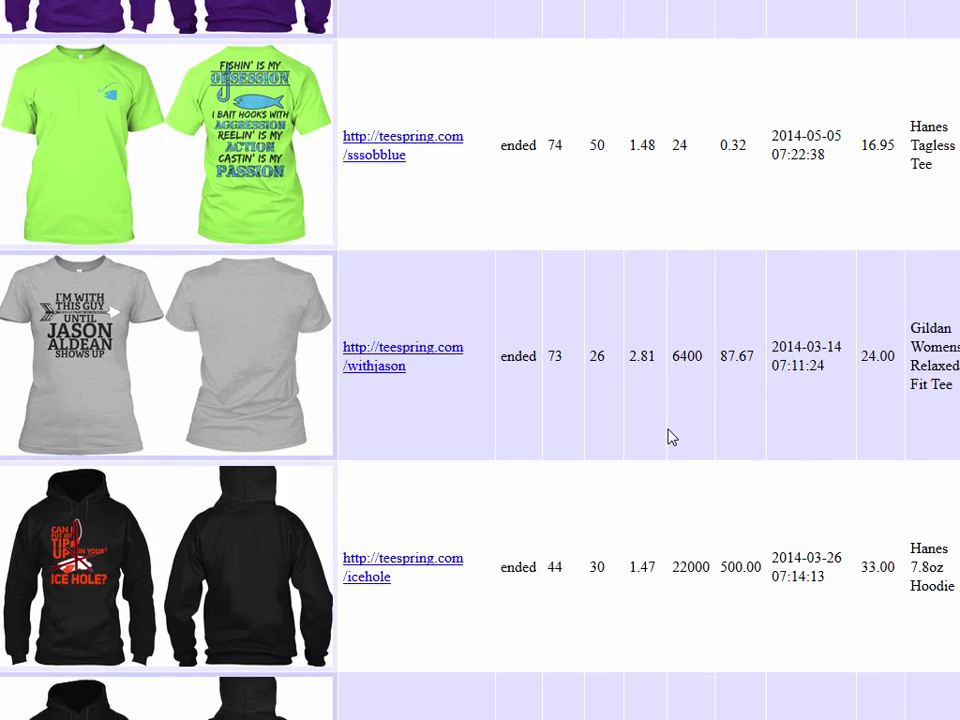
scroll(670, 437, "down", 2)
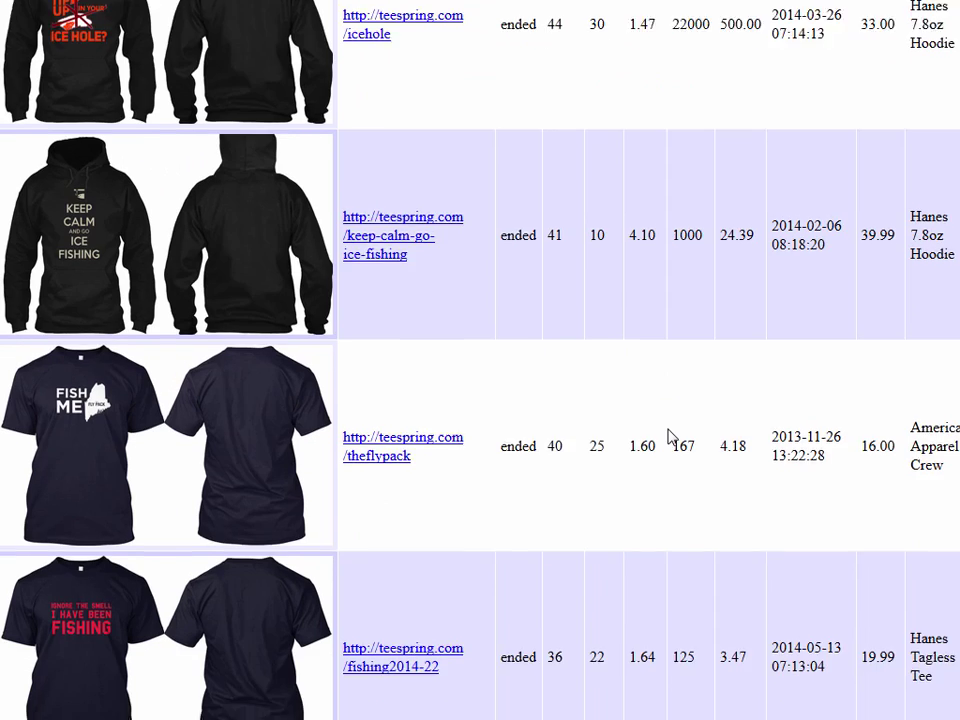
scroll(551, 486, "down", 10)
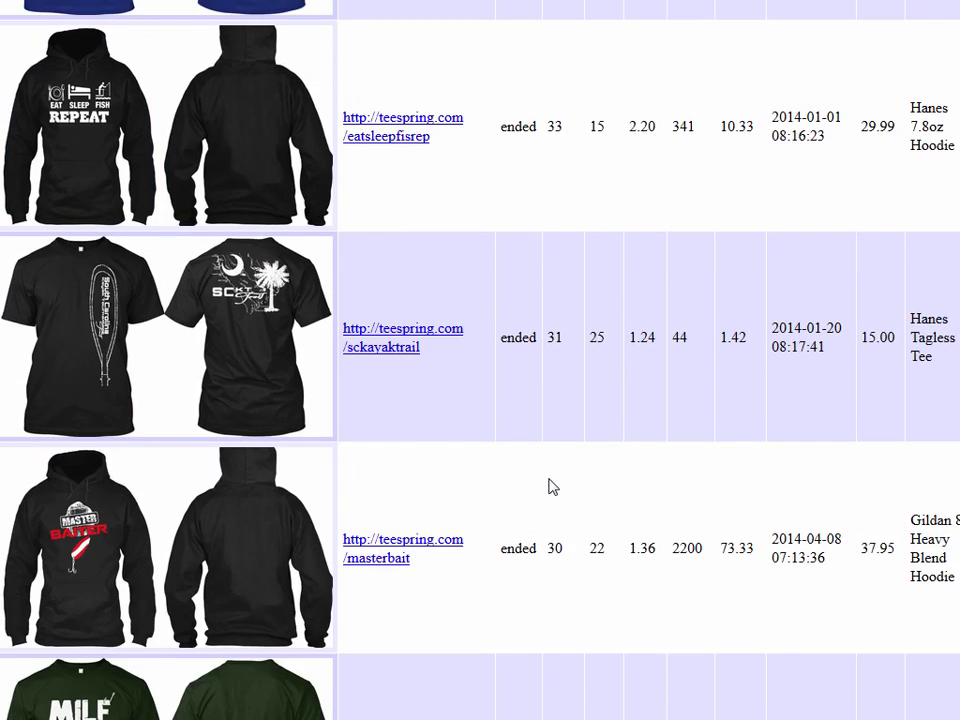
scroll(551, 486, "down", 16)
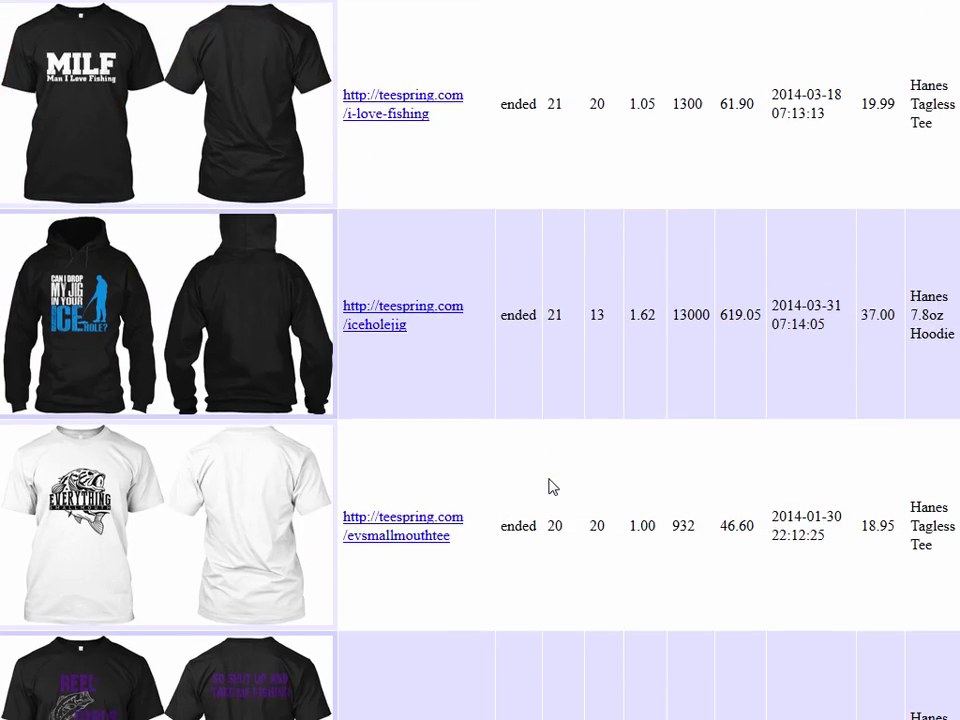
scroll(549, 486, "down", 5)
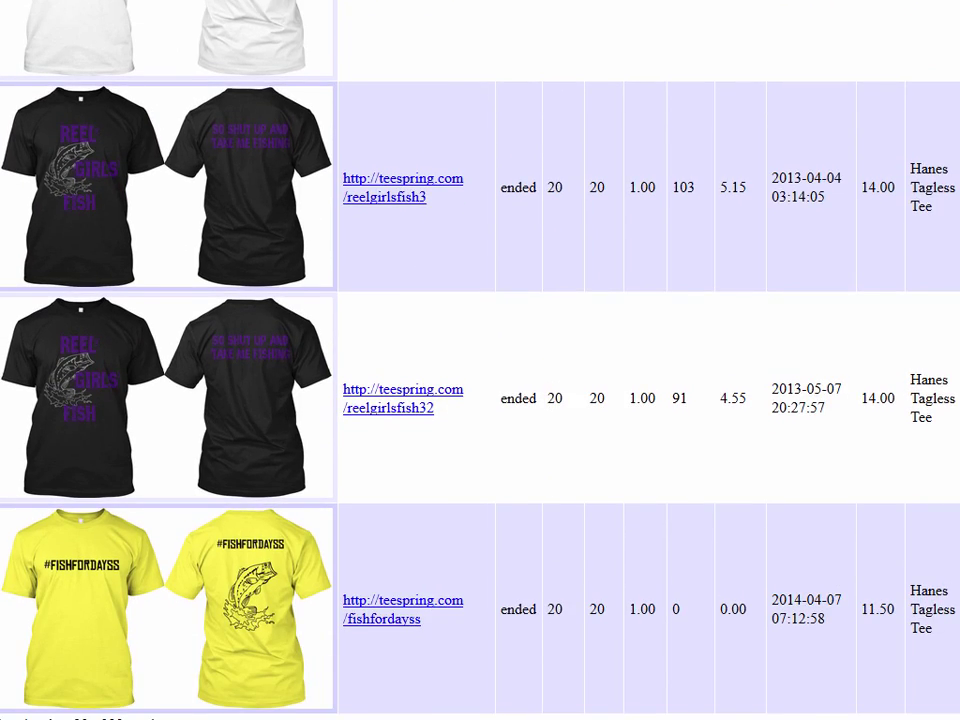
scroll(86, 148, "up", 20)
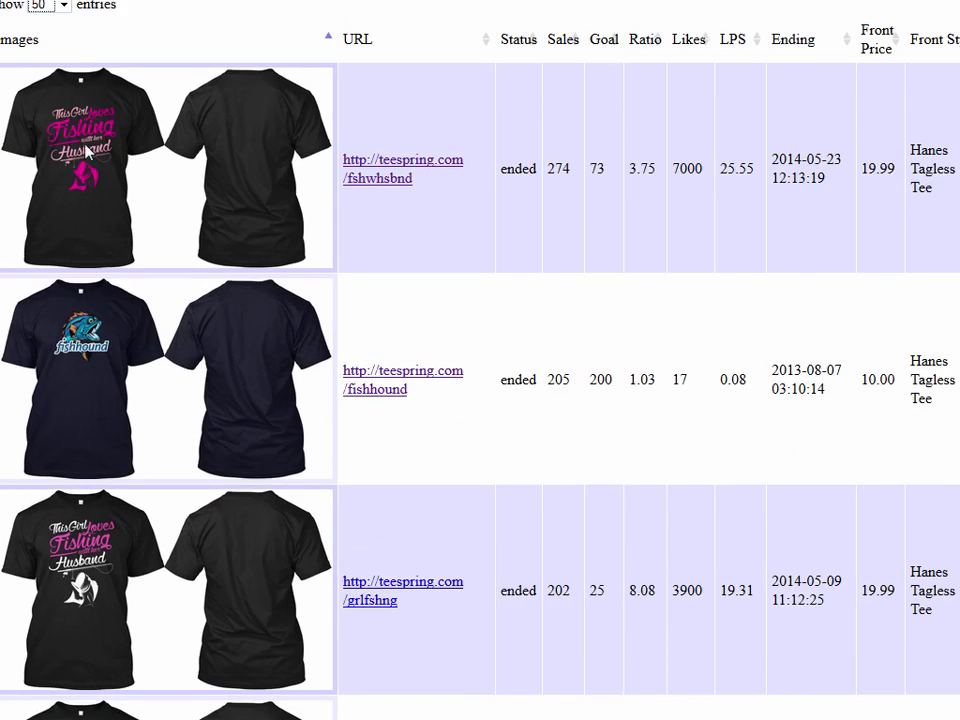
scroll(86, 148, "down", 1)
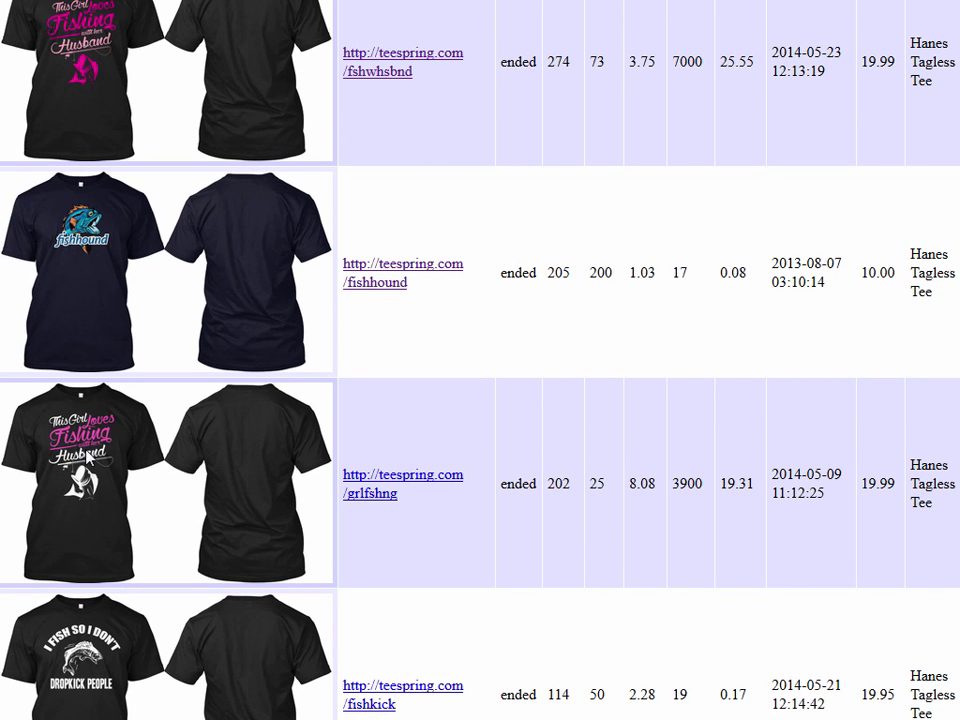
scroll(88, 457, "up", 1)
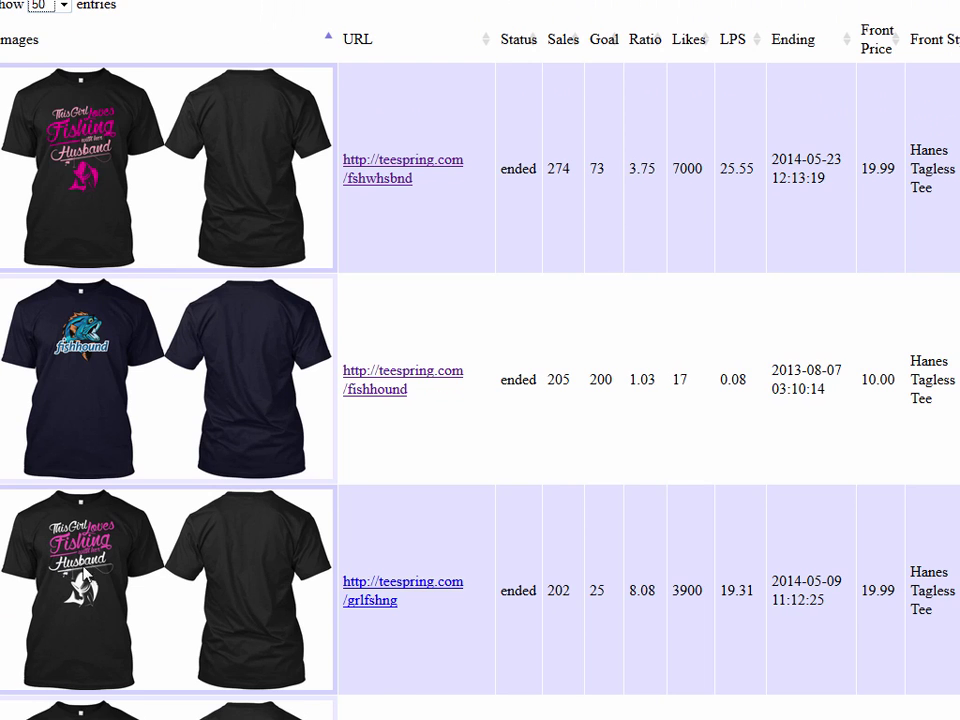
left_click(350, 600)
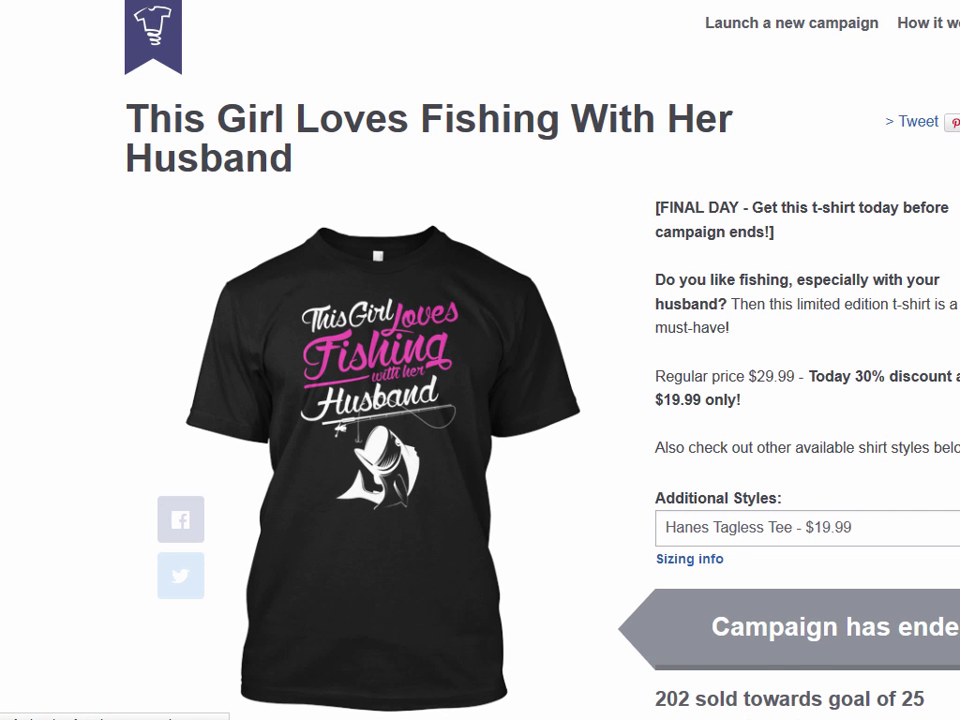
Read the grlfshng page's 202 sold, its ended-16-days-ago status and $19.99 Hanes Tagless Tee price
scroll(480, 360, "down", 2)
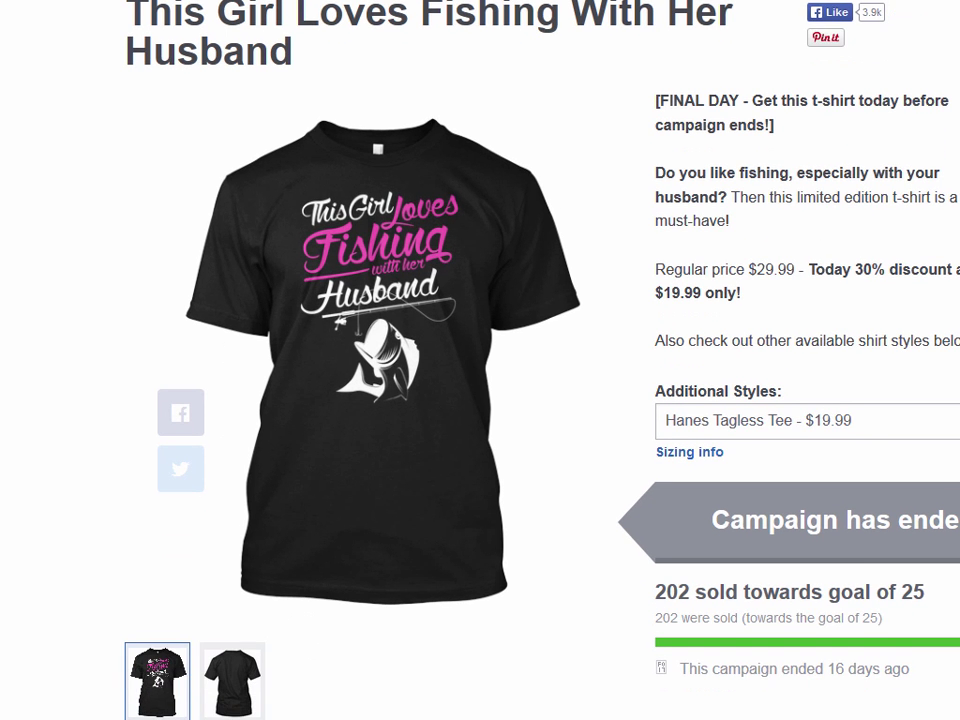
scroll(480, 360, "up", 2)
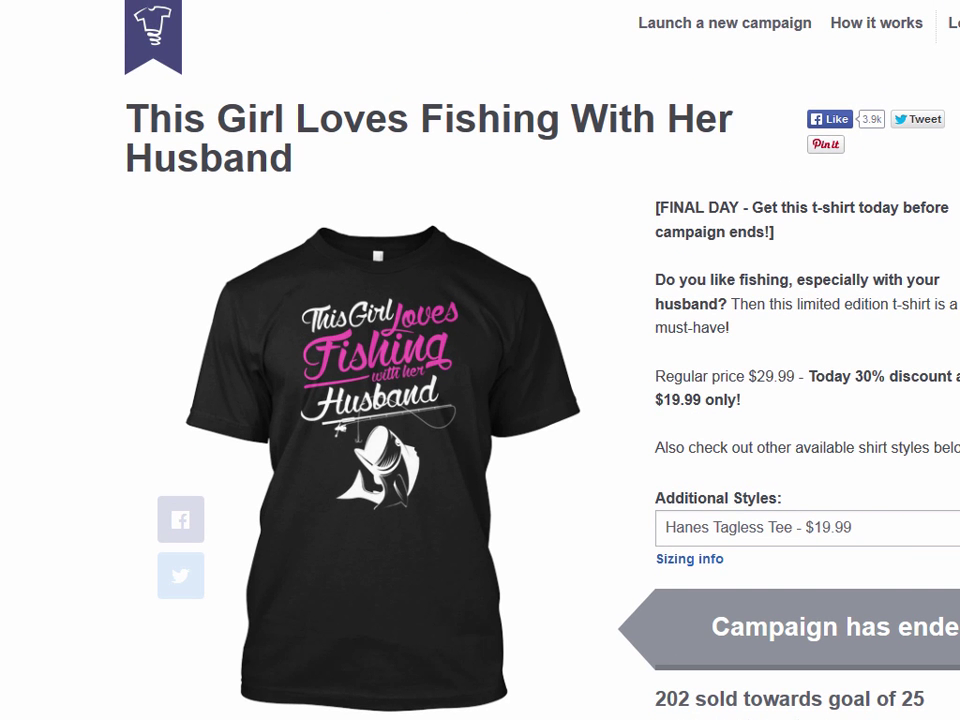
scroll(350, 500, "down", 1)
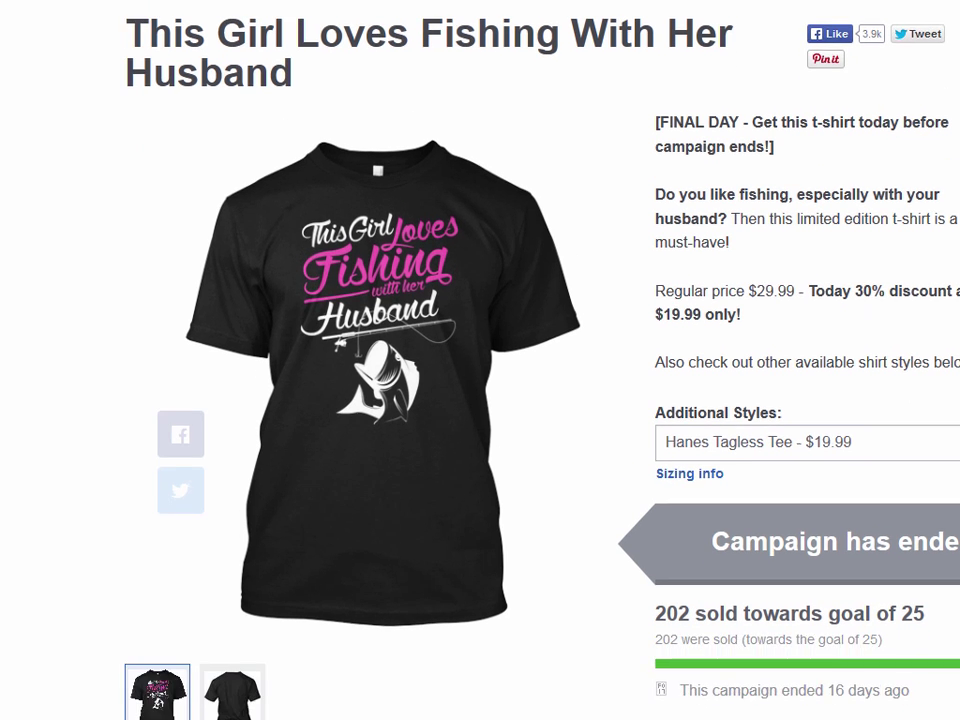
scroll(480, 360, "down", 1)
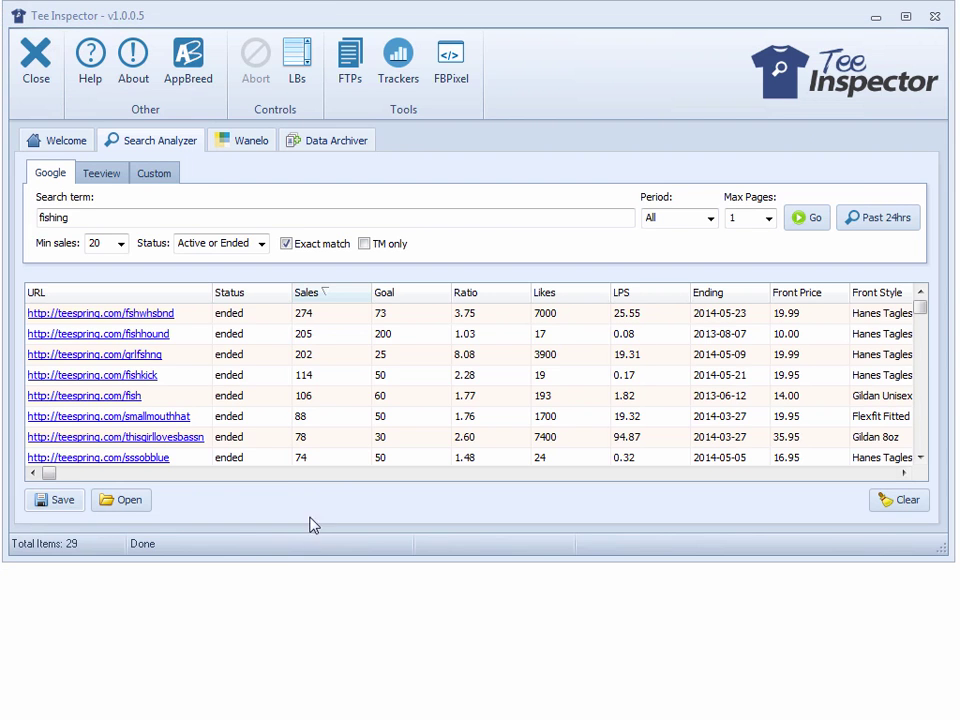
Make the Tee Inspector window taller for more fishing results, then go to the Wanelo search
left_click_drag(311, 561, 318, 708)
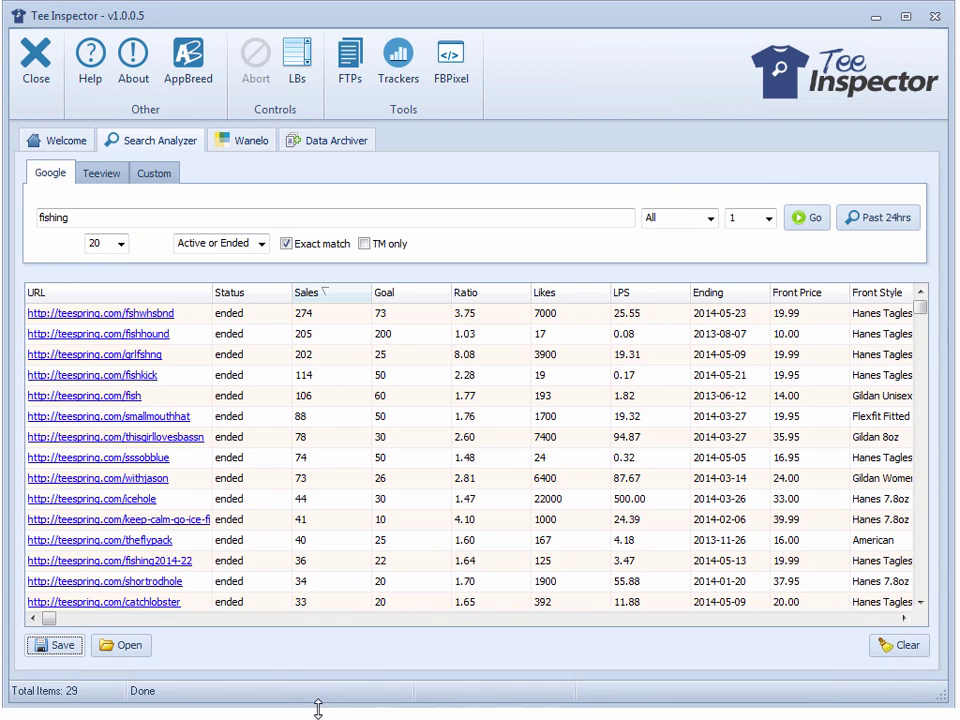
left_click(126, 212)
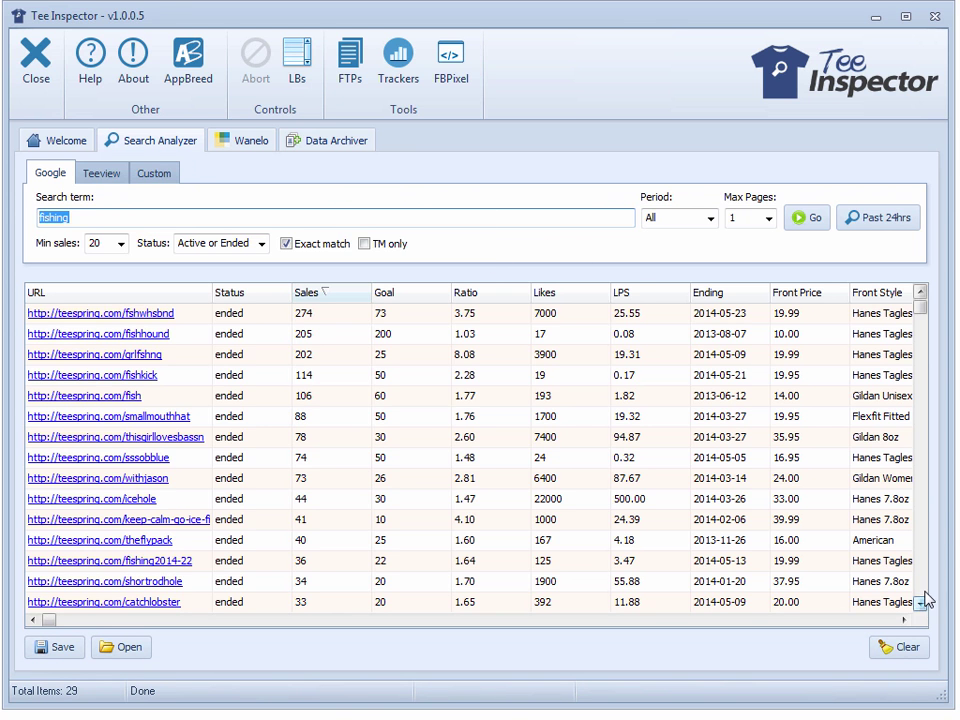
left_click(921, 545)
left_click(101, 173)
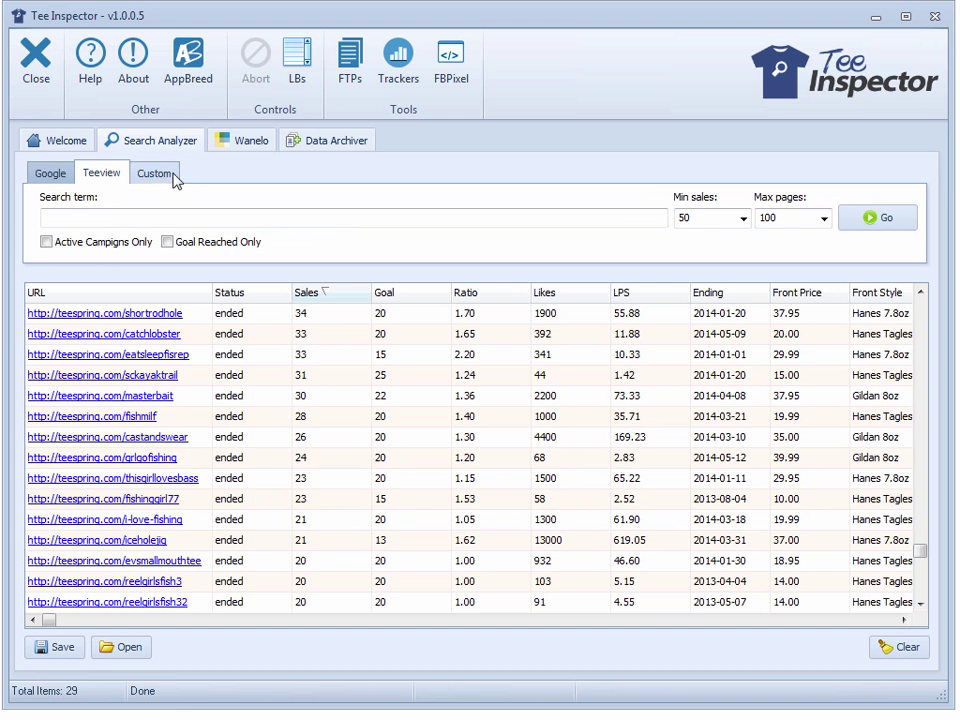
left_click(43, 176)
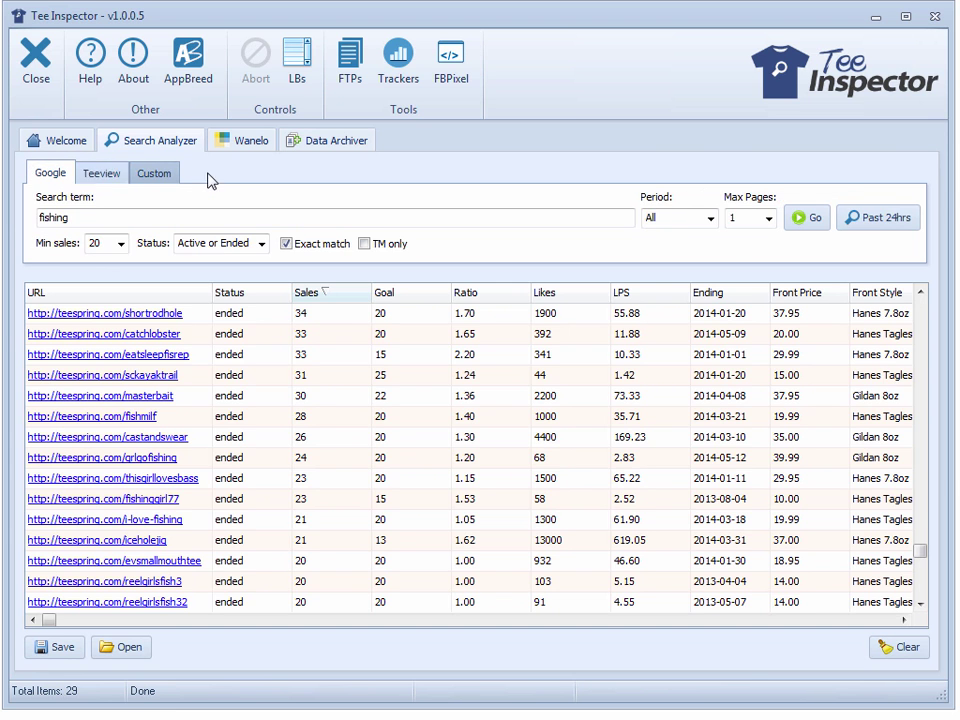
left_click(225, 146)
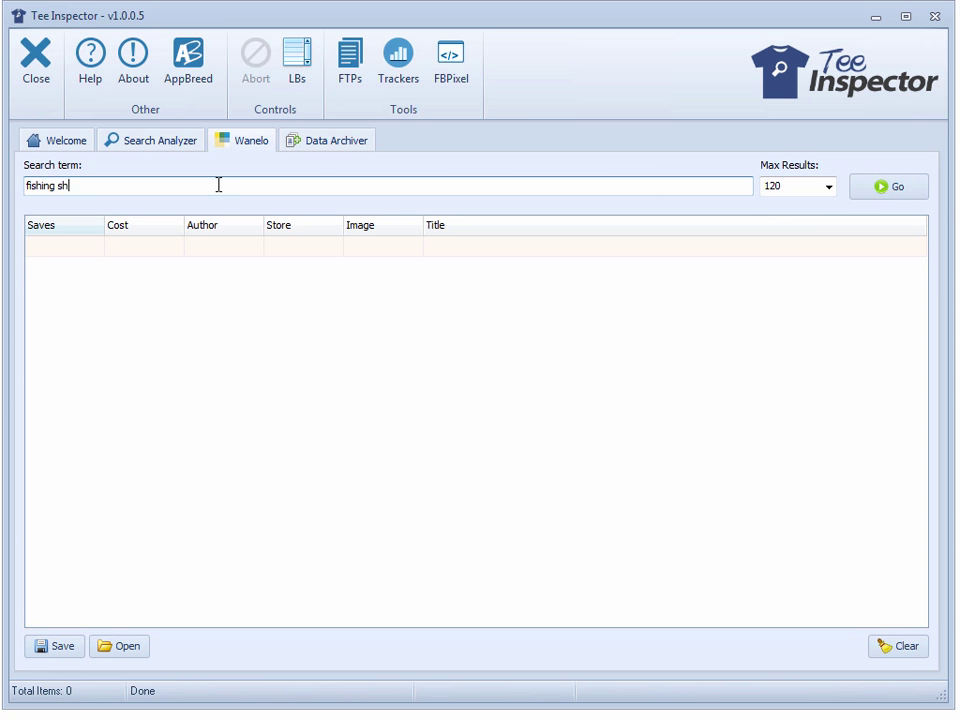
Run the 'fishing shirt' Wanelo search, sort saves descending, and preview the top That Fish Cray hoodie
left_click(880, 186)
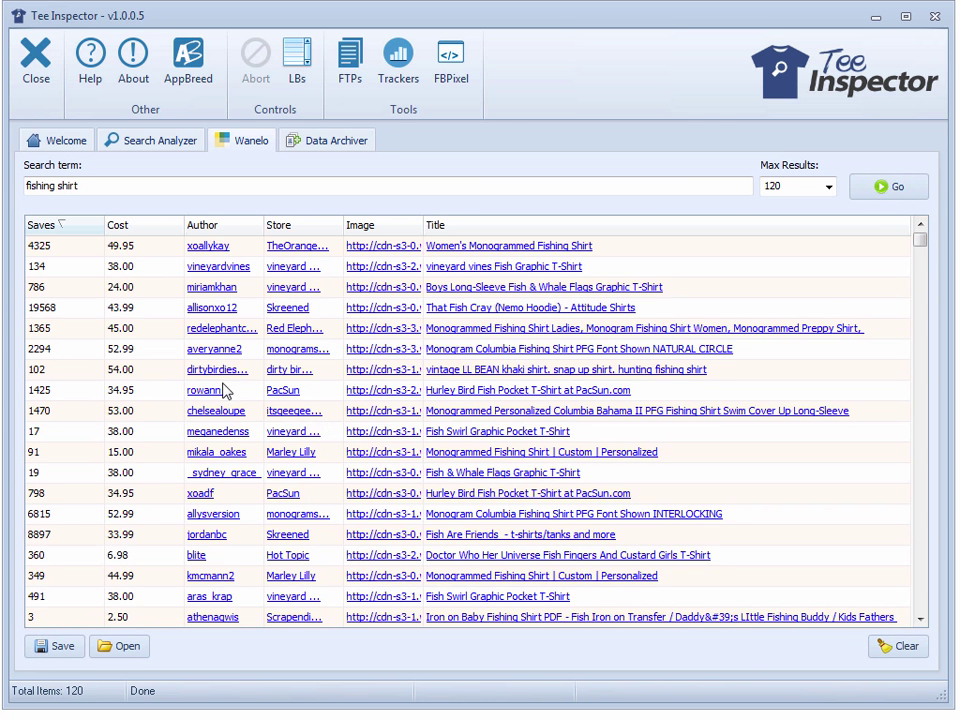
left_click(75, 229)
left_click(75, 229)
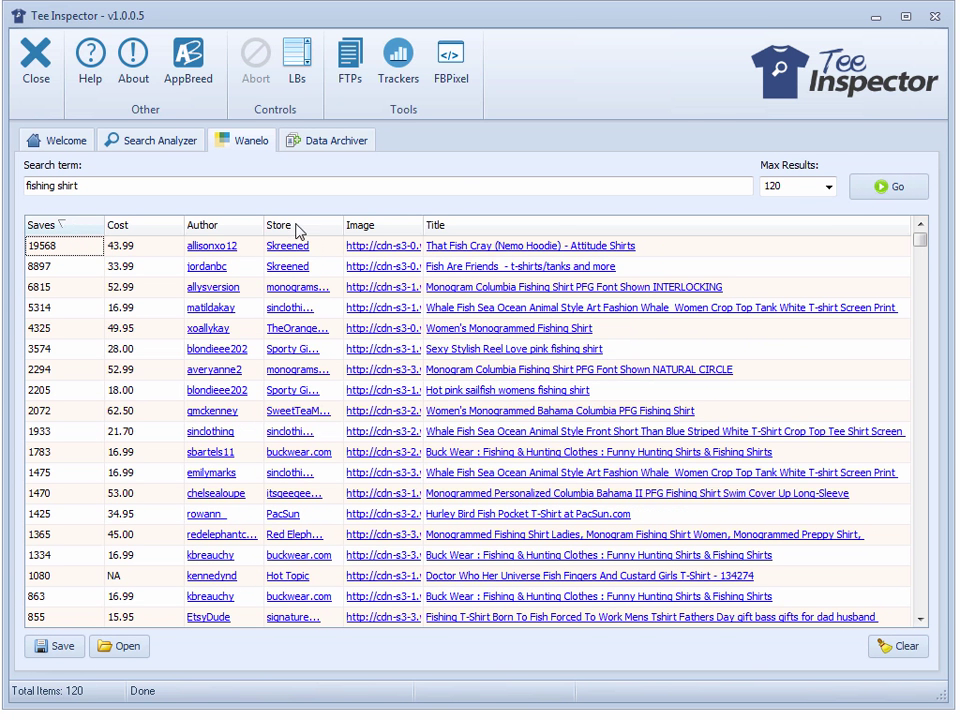
left_click(362, 252)
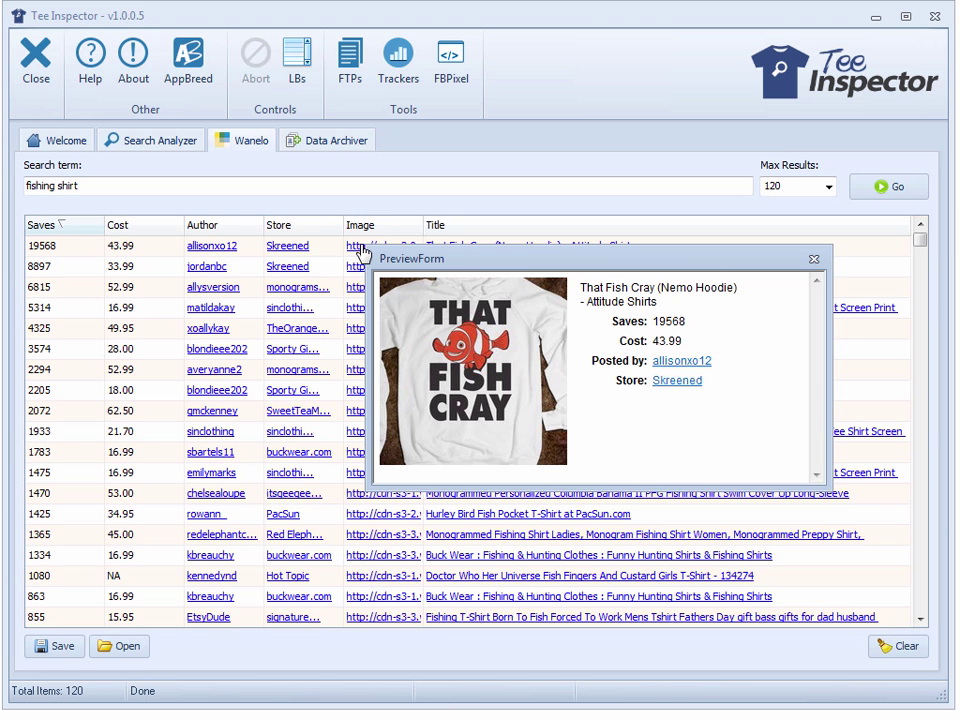
Preview the next top-saved fishing shirts' images down to the Buck Wear hunting shirt
mouse_move(360, 274)
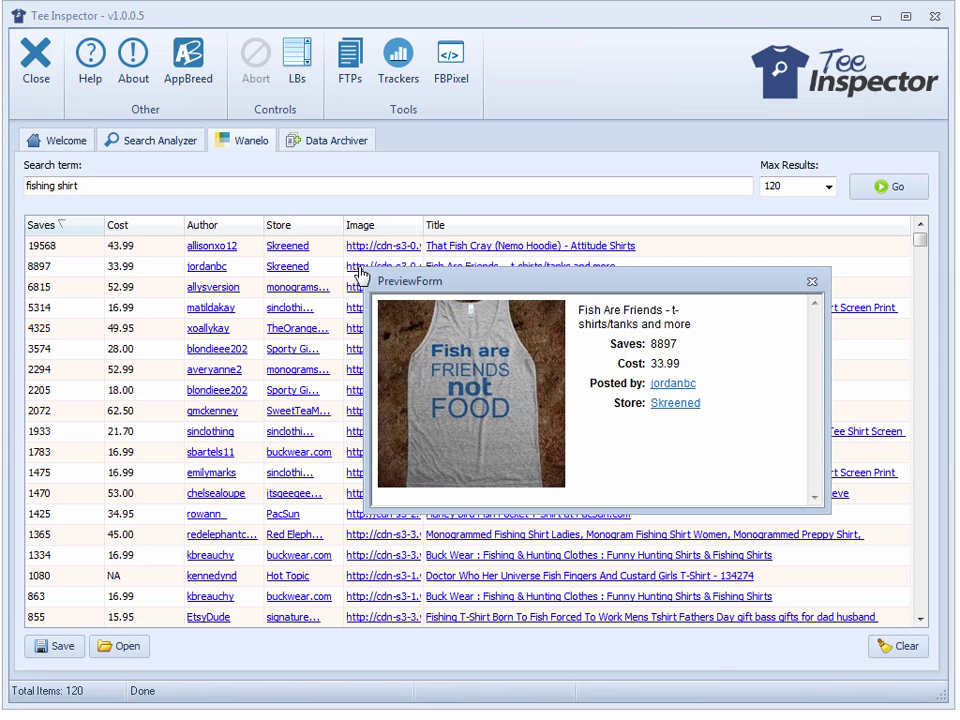
mouse_move(363, 297)
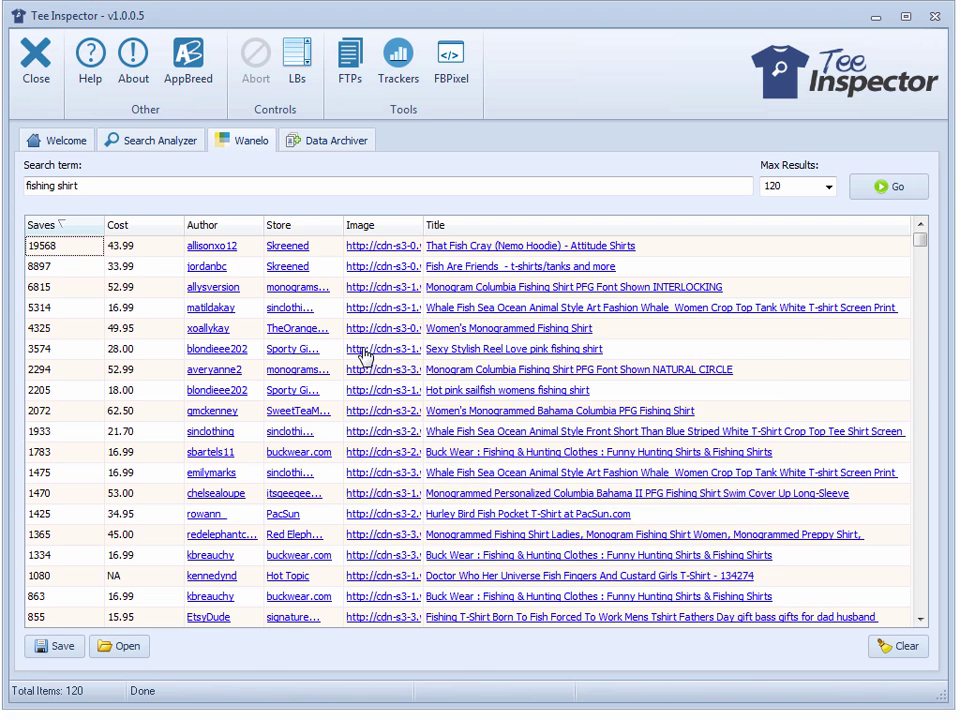
mouse_move(365, 357)
mouse_move(366, 400)
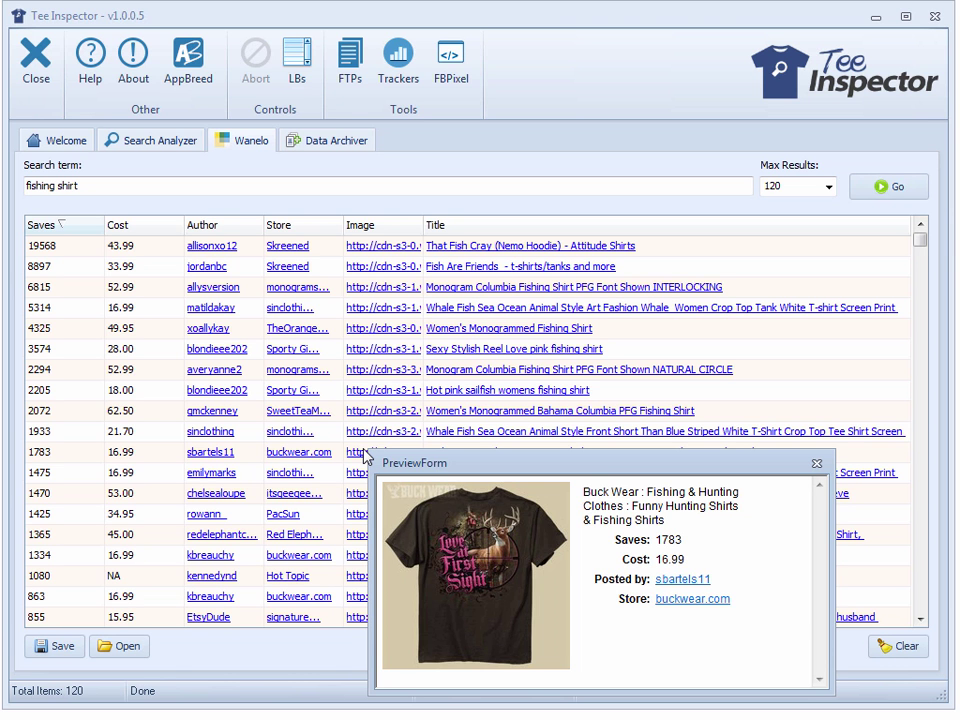
mouse_move(363, 480)
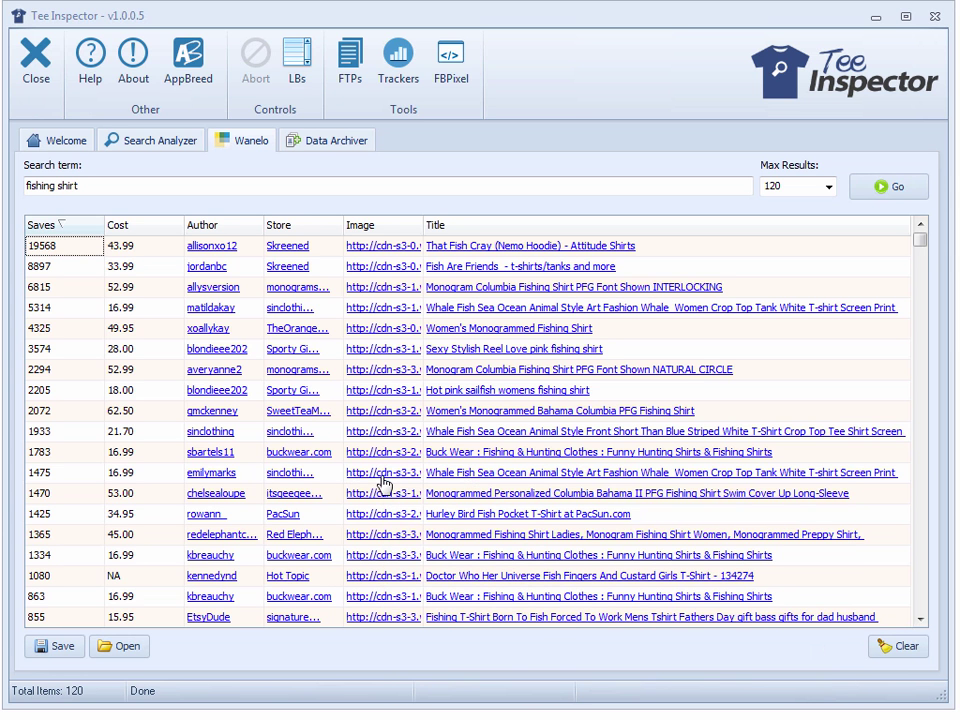
mouse_move(373, 521)
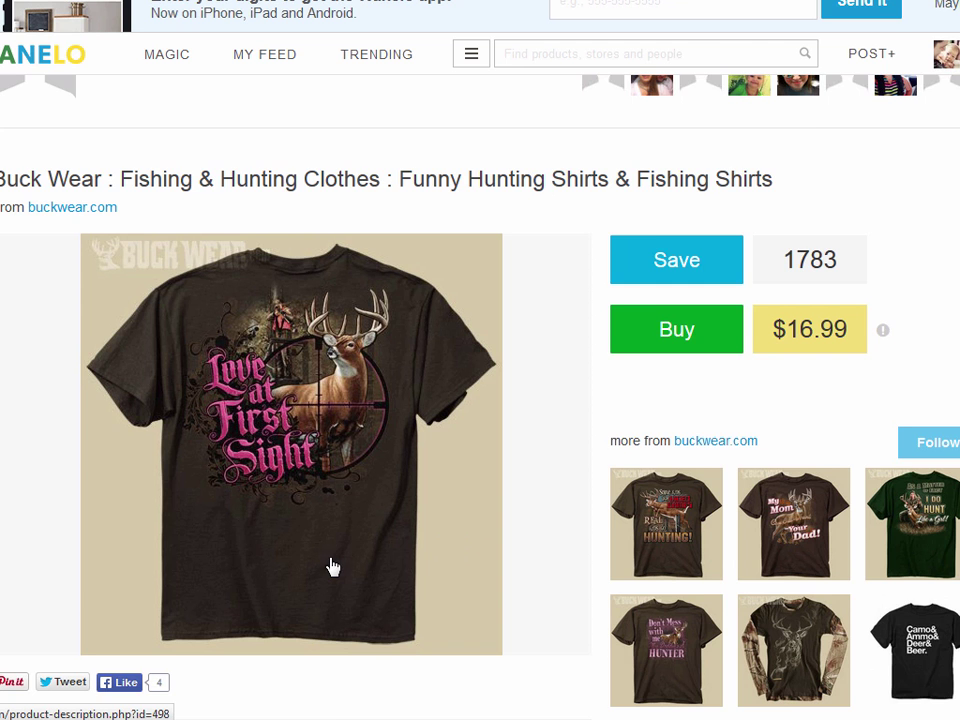
Scroll the Buck Wear product page, then go back to the grlfshng campaign showing 202 sold
scroll(432, 589, "down", 1)
scroll(422, 591, "up", 1)
left_click(420, 592)
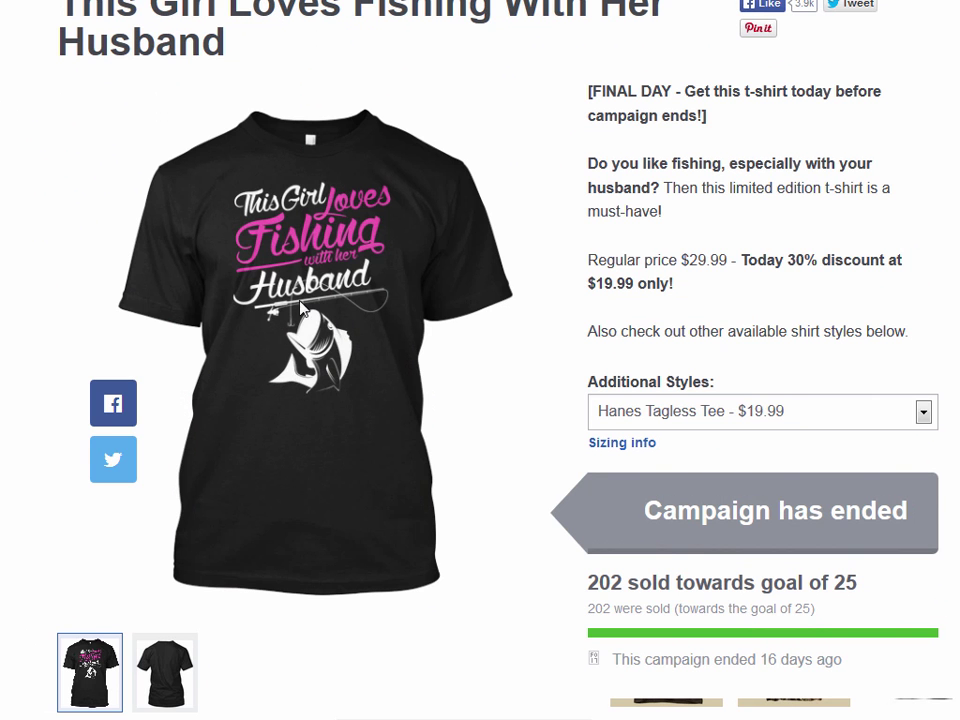
Step back to the Buck Wear product page and forward again to the fishing campaign
key("alt+Left")
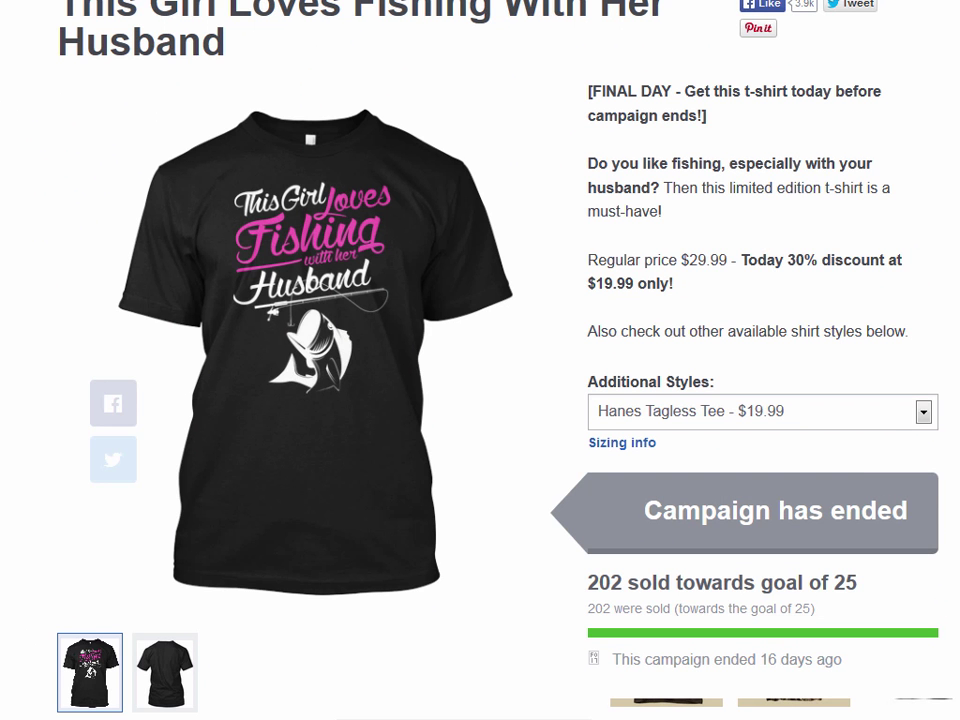
key("alt+Right")
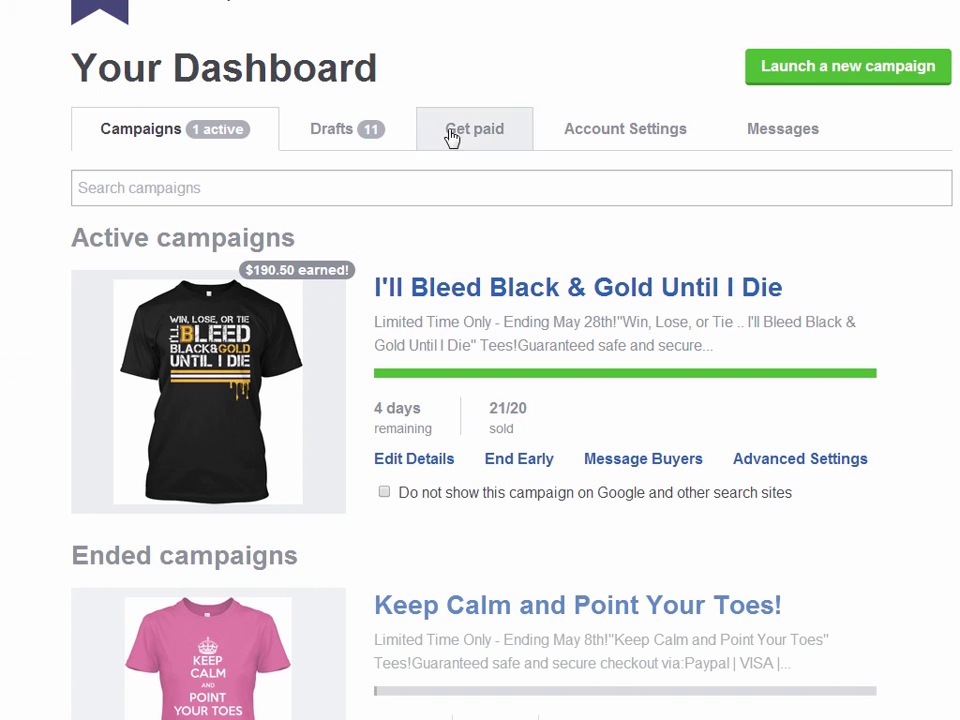
Show the Teespring dashboard drafts and scroll down to the fishing tee drafts like 'Loves Fishing with her Dad Tee!'
left_click(382, 130)
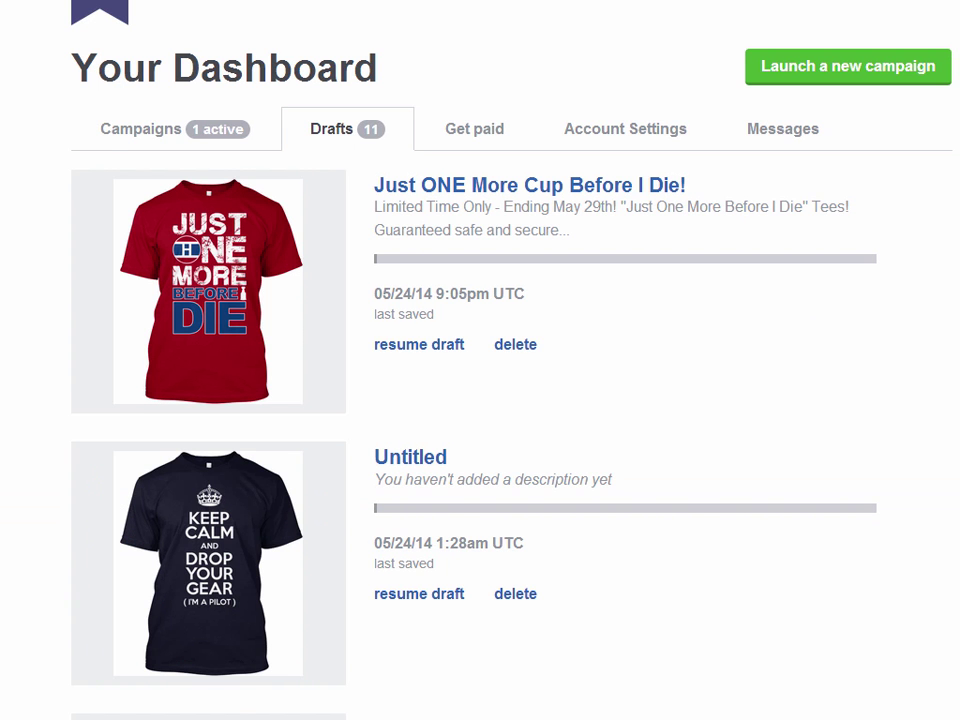
scroll(303, 183, "down", 6)
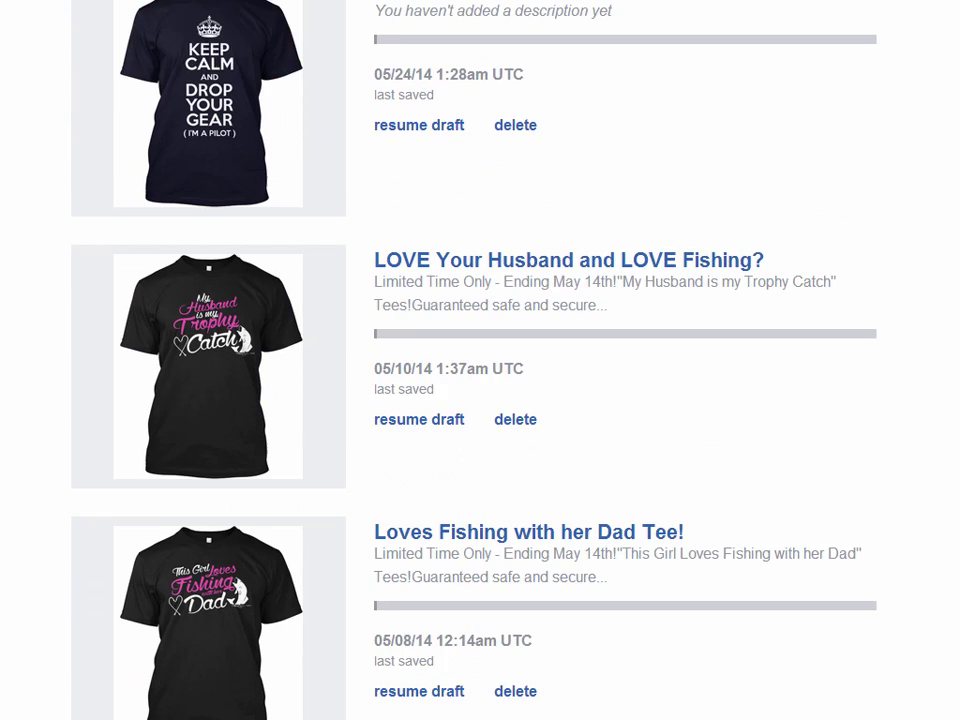